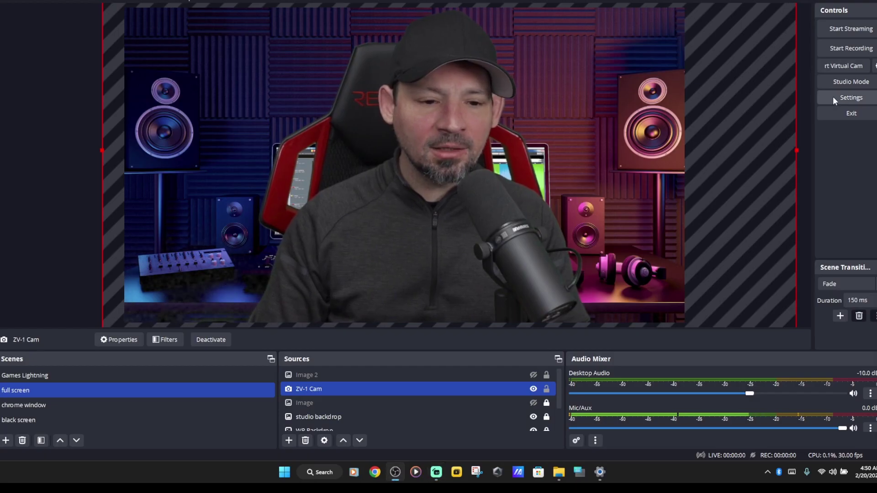
Check the available Mic/Auxiliary Audio devices in the audio settings and leave the settings without changes.
click(833, 97)
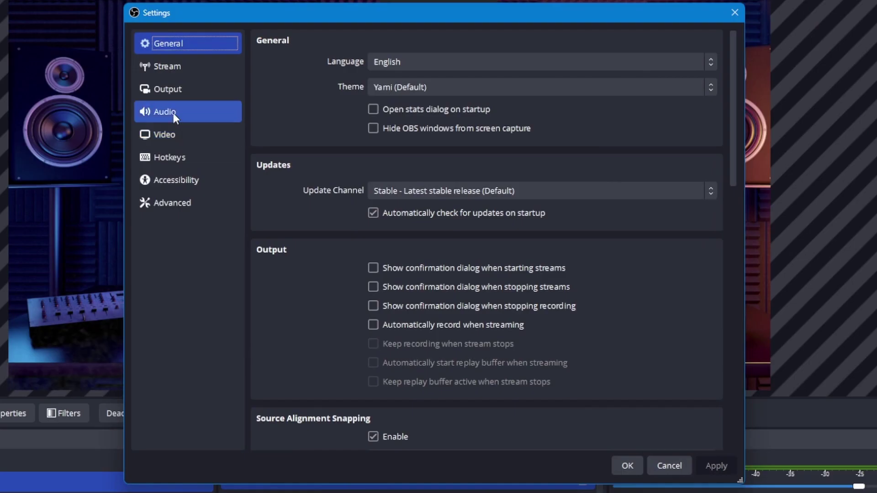
click(173, 113)
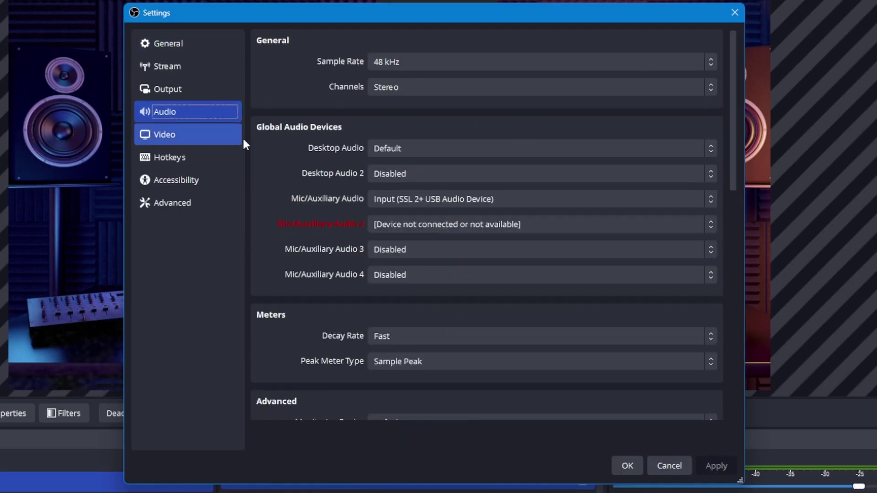
click(394, 199)
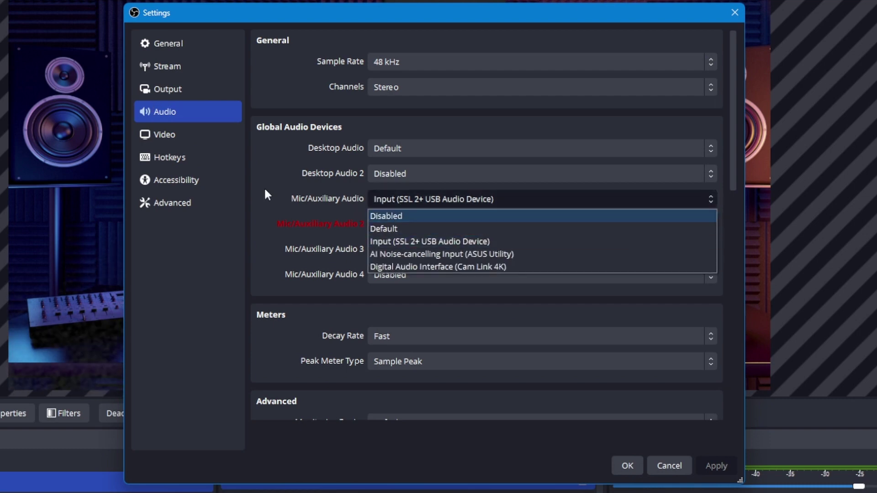
click(644, 468)
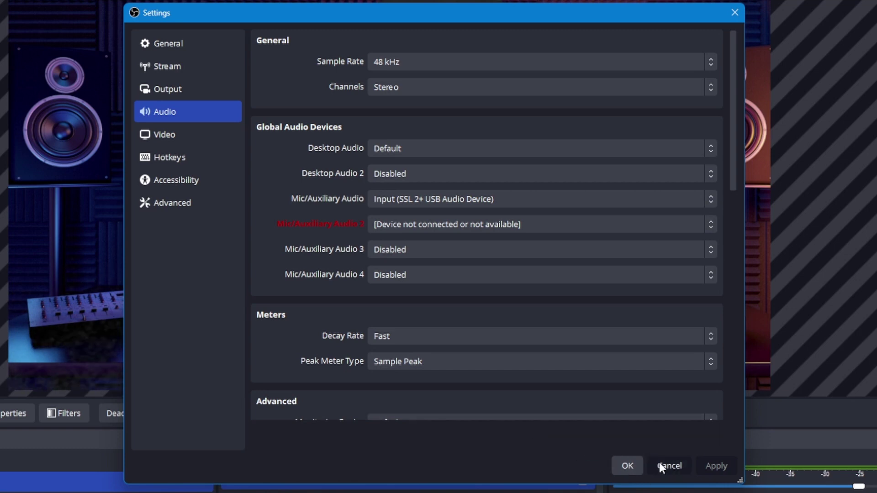
click(660, 465)
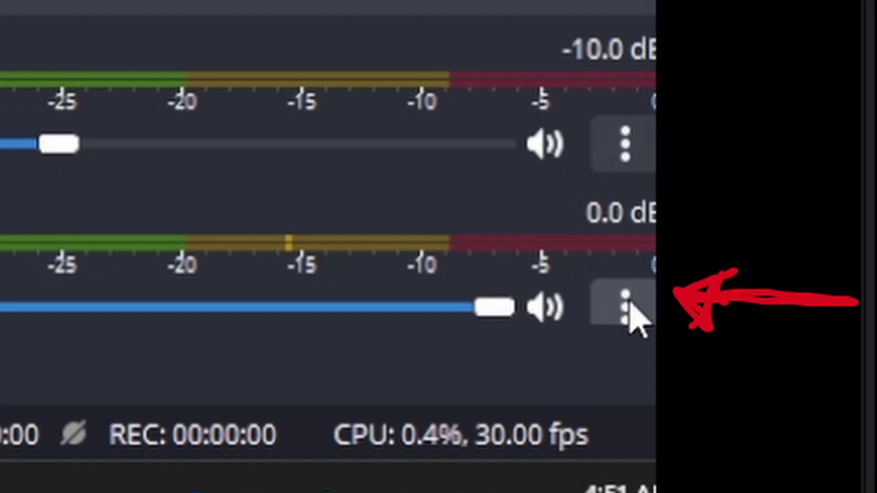
Open the filters of the Mic/Aux source and add a VST 2.x Plug-in filter named "noise gate".
click(633, 316)
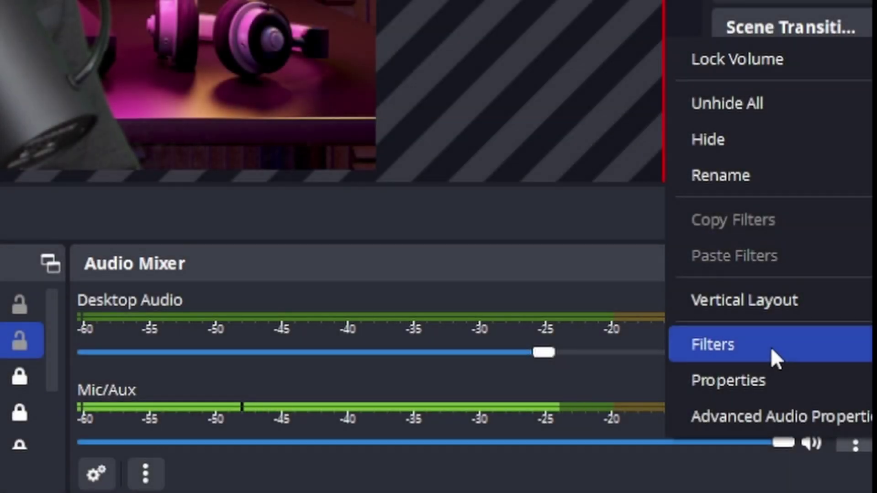
click(772, 347)
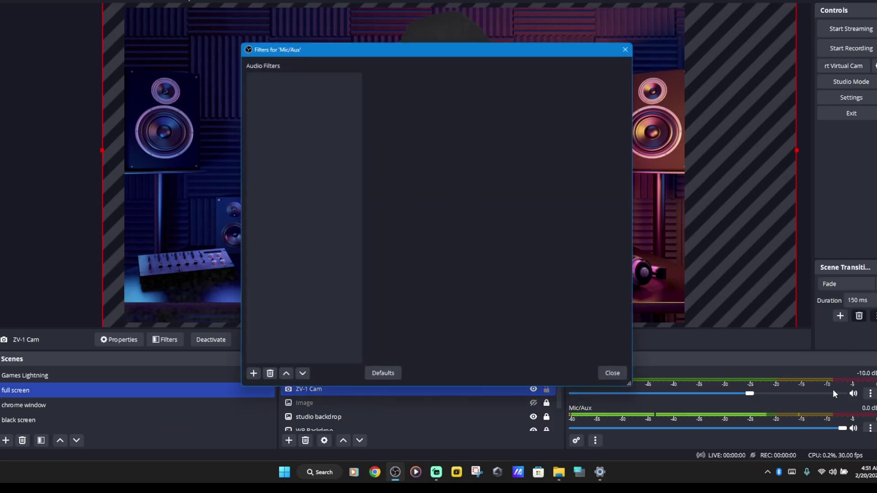
click(250, 377)
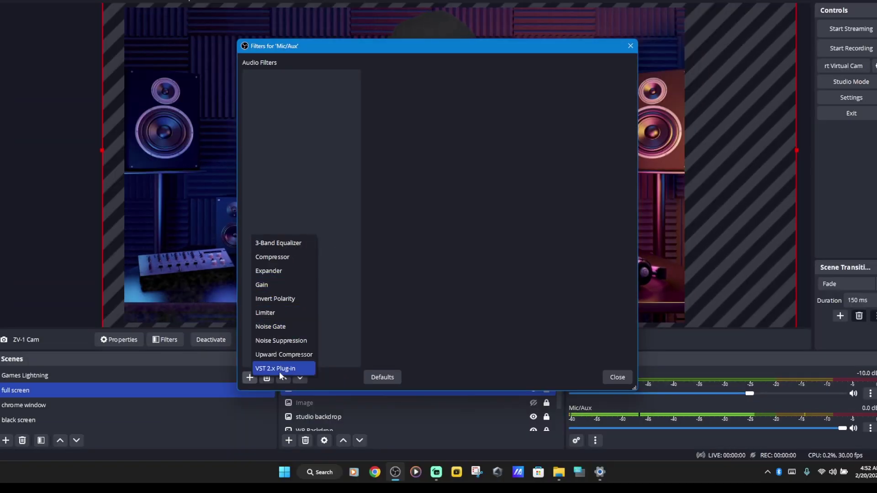
click(280, 369)
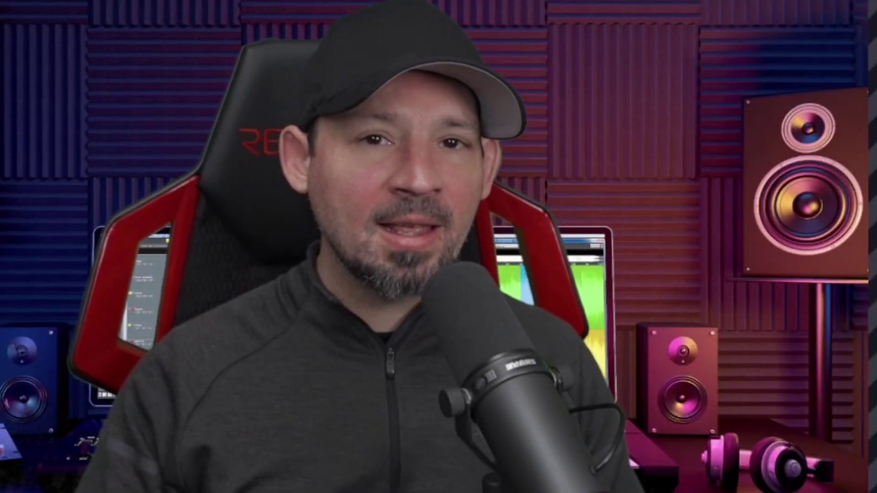
text(se gate)
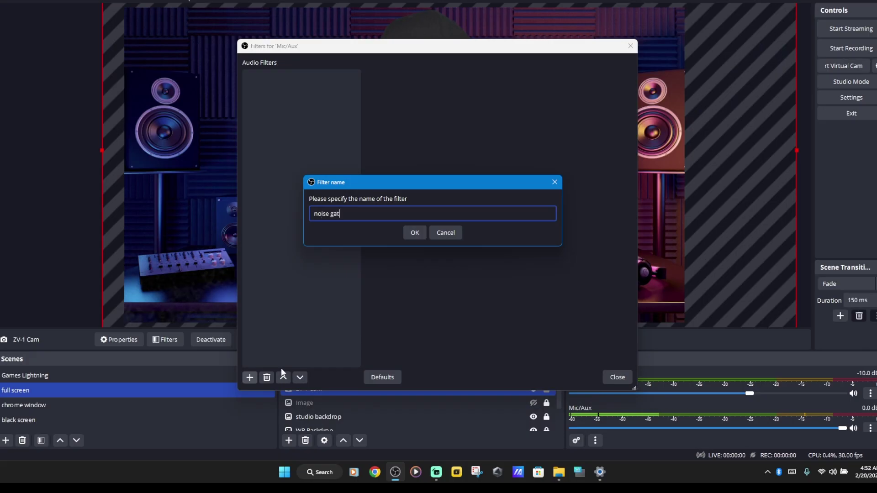
click(415, 234)
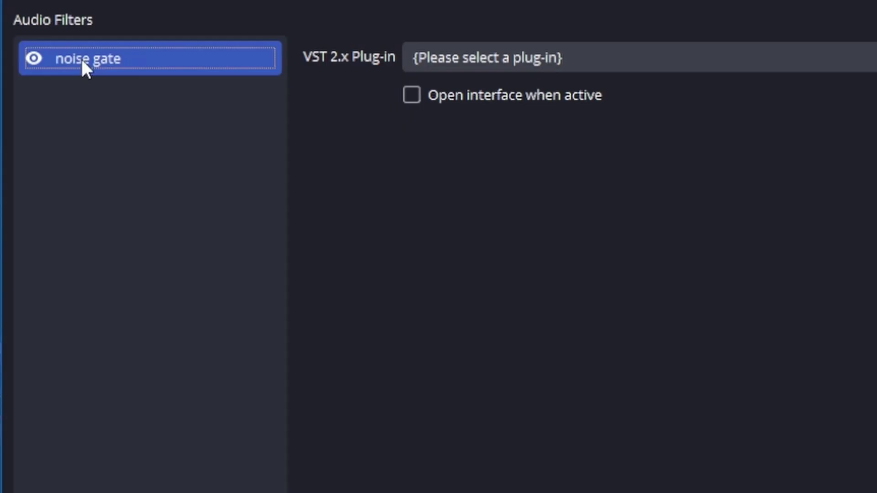
Load reagate-standalone into the noise gate filter and raise its threshold to about -56.4 dB in the plug-in interface.
click(464, 58)
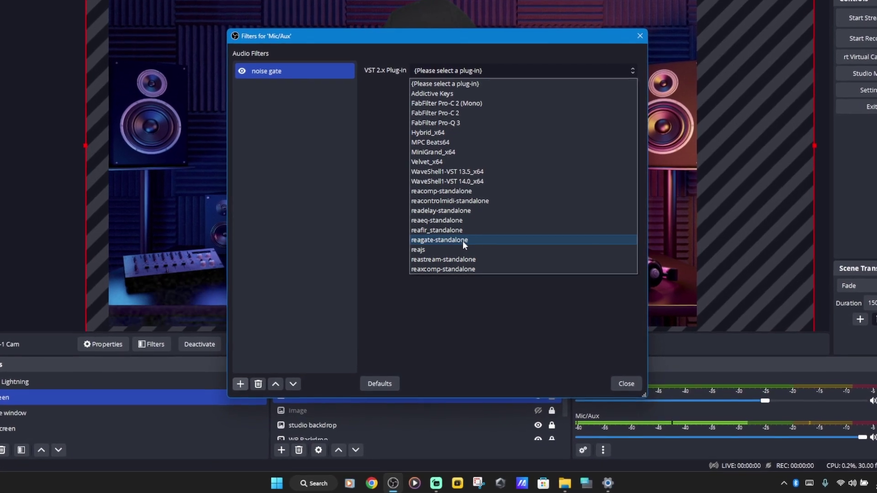
click(462, 240)
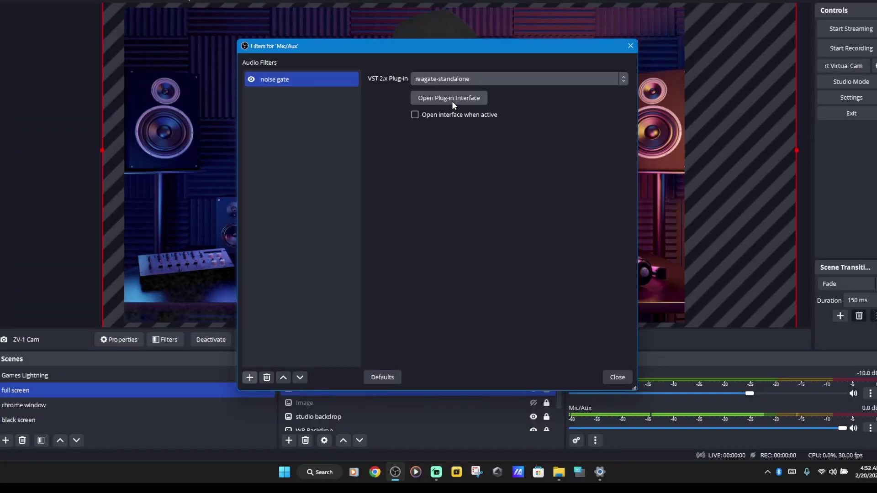
click(453, 102)
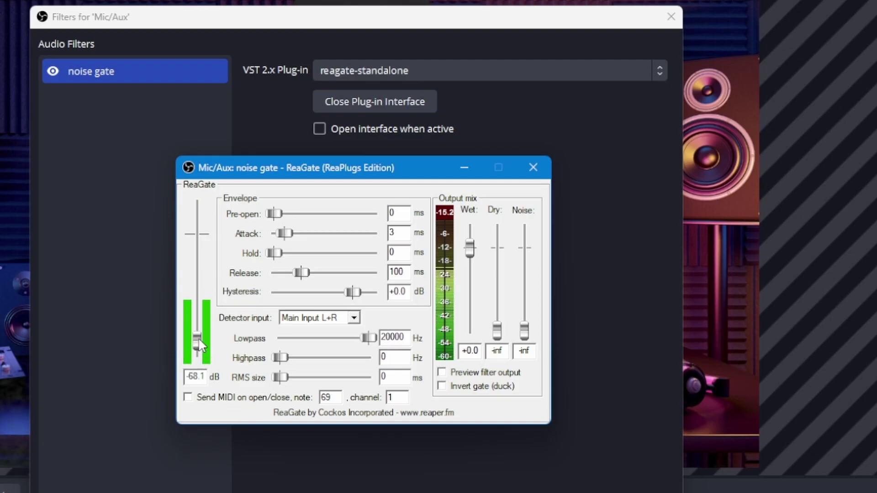
drag(199, 339, 199, 333)
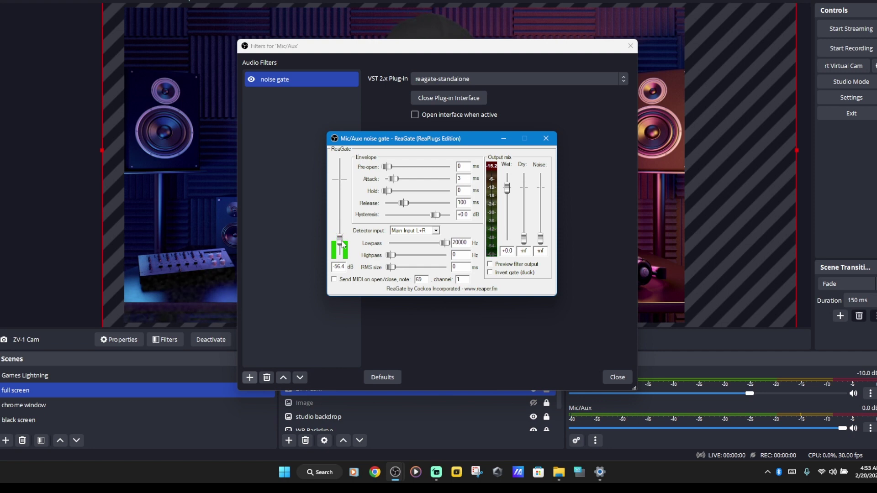
scroll(343, 246, up, 4)
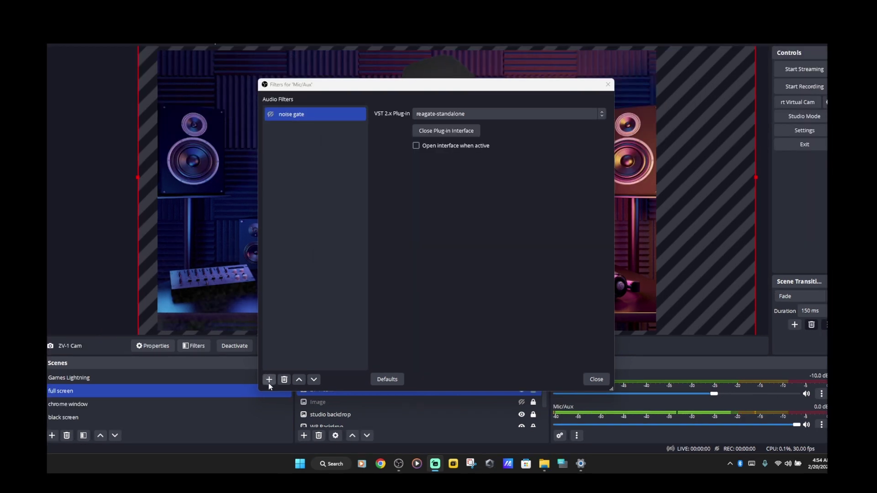
Add another VST 2.x Plug-in filter named "compressor" to Mic/Aux.
click(270, 383)
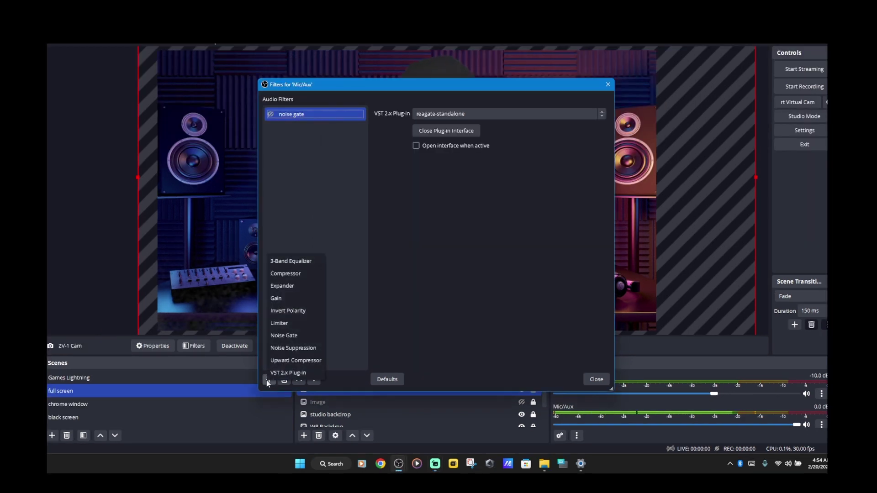
click(287, 373)
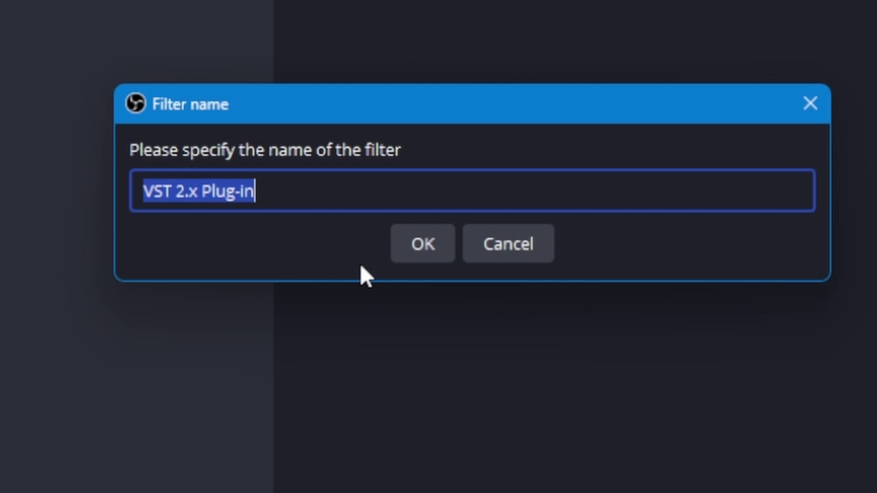
text(compr)
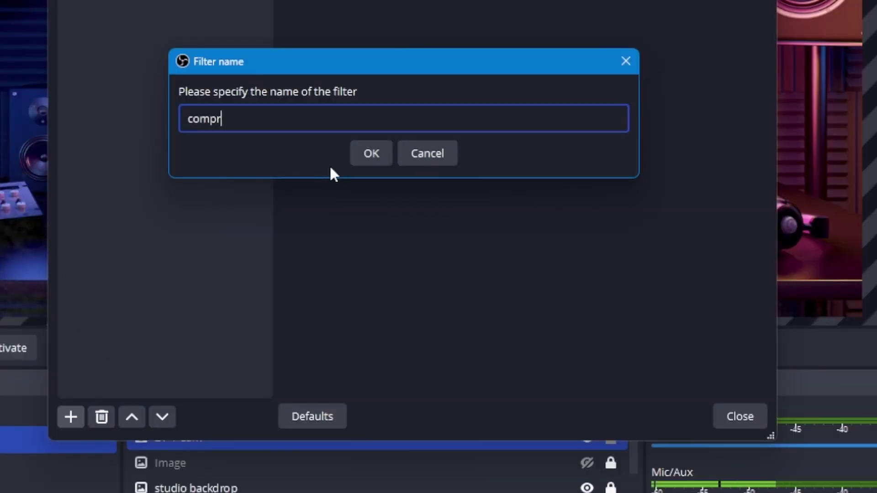
text(essor)
click(372, 153)
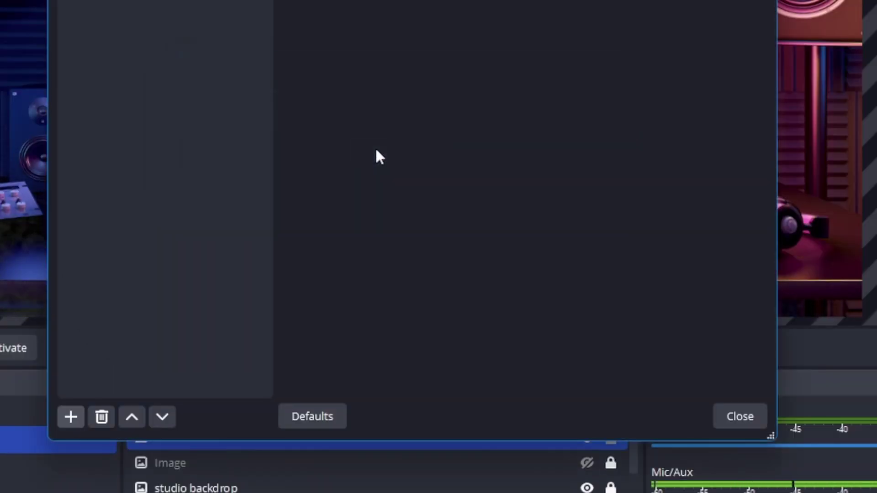
Load reacomp-standalone into the compressor filter and open its plug-in interface.
click(454, 89)
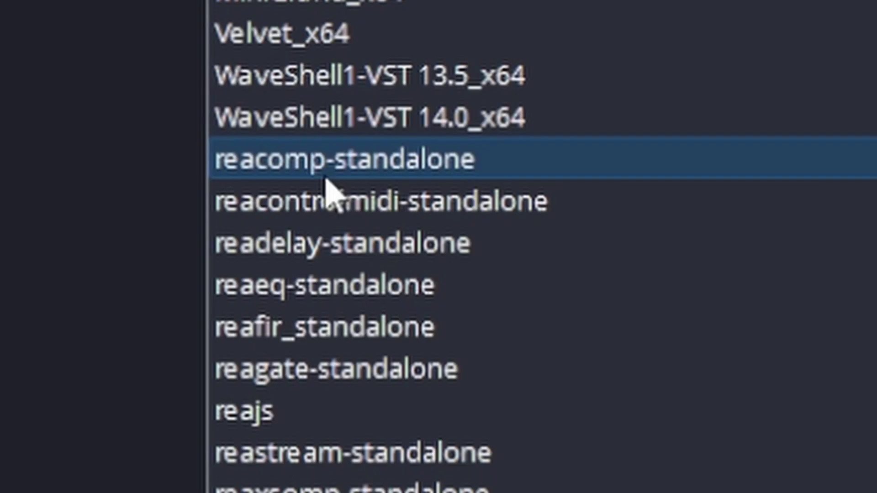
click(326, 178)
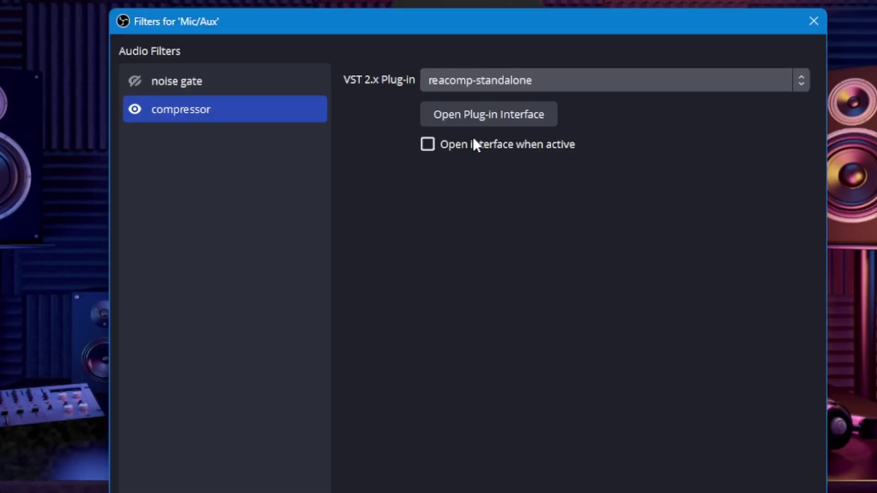
click(477, 120)
drag(508, 197, 456, 115)
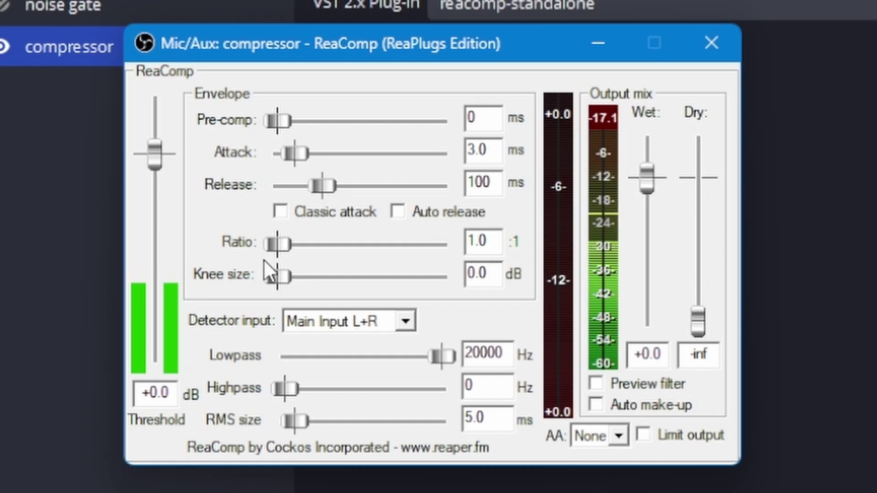
Set the compressor's ratio to about 3.1:1, and lower and fine-tune its threshold around -31 dB.
drag(282, 248, 313, 244)
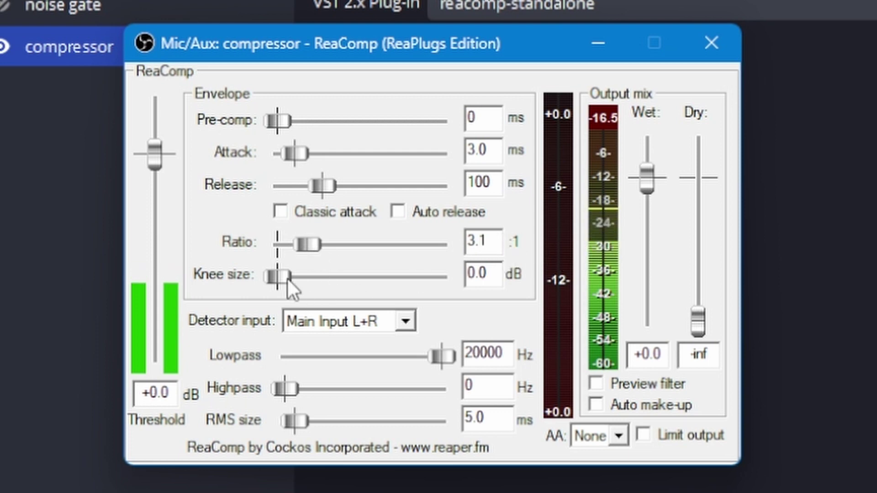
drag(152, 153, 155, 224)
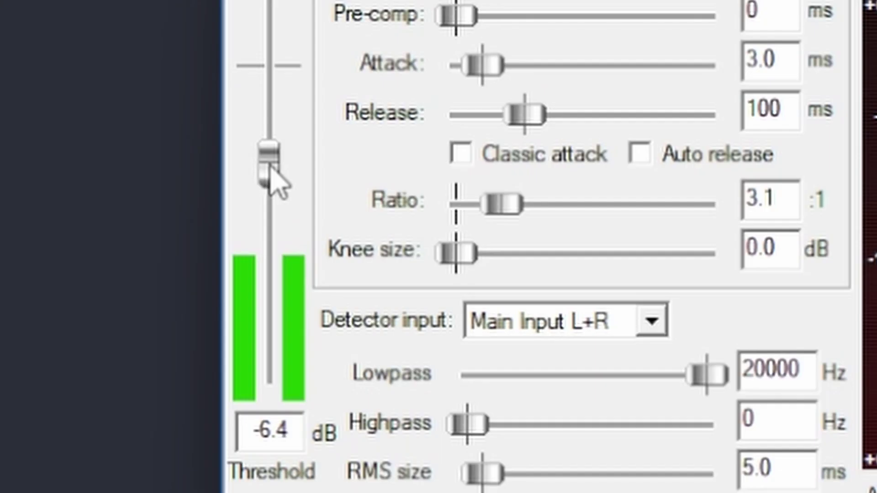
drag(270, 163, 265, 274)
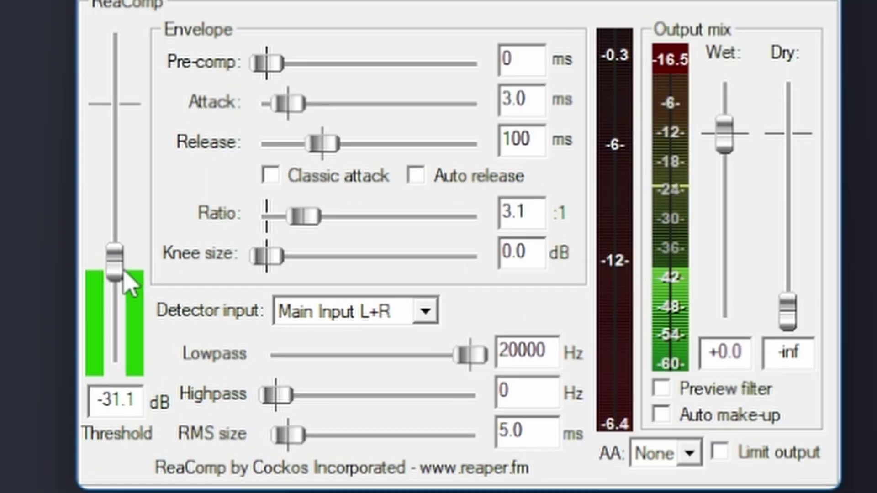
mouse_move(128, 285)
mouse_down()
mouse_move(129, 254)
mouse_move(137, 272)
mouse_up()
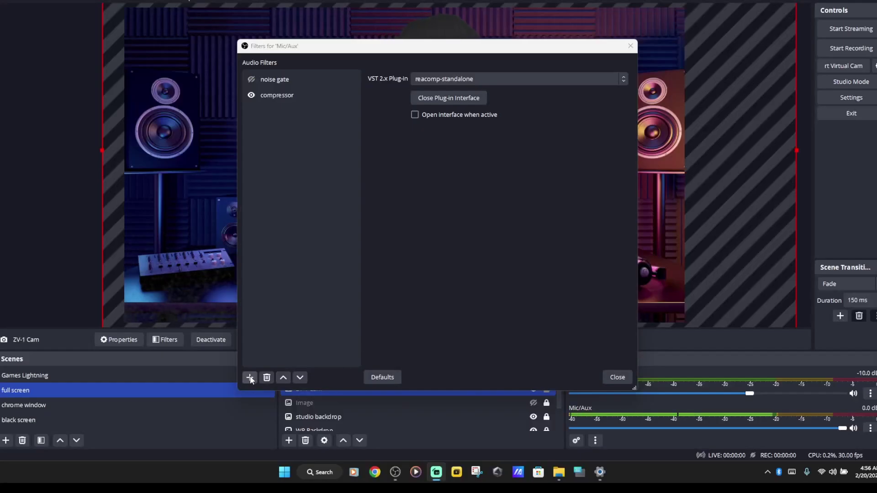
Add a third VST 2.x Plug-in filter named "eq" to Mic/Aux.
click(250, 378)
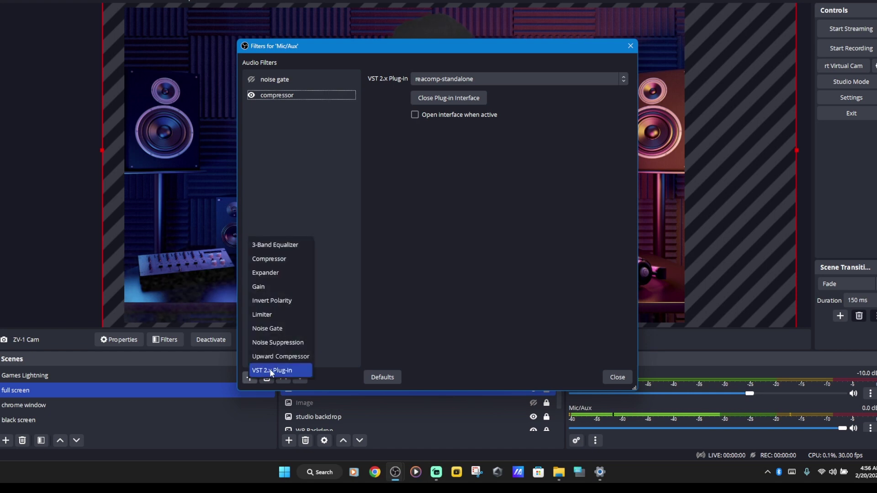
click(269, 370)
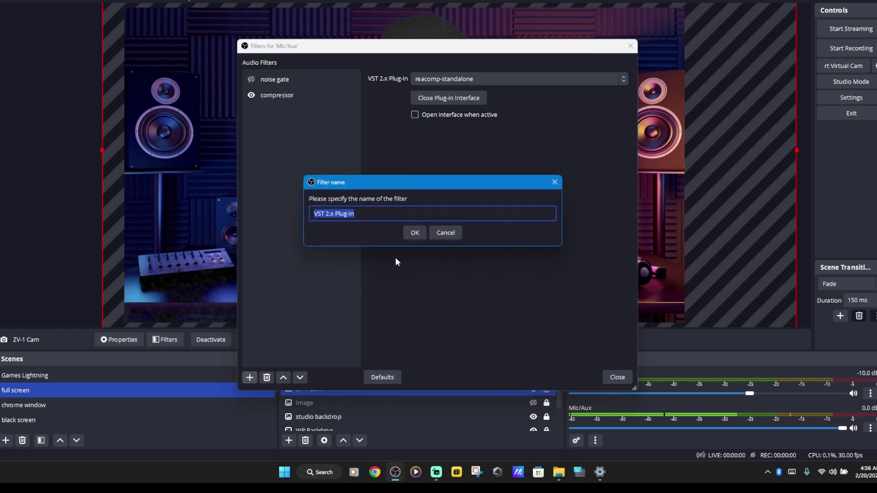
text(eq)
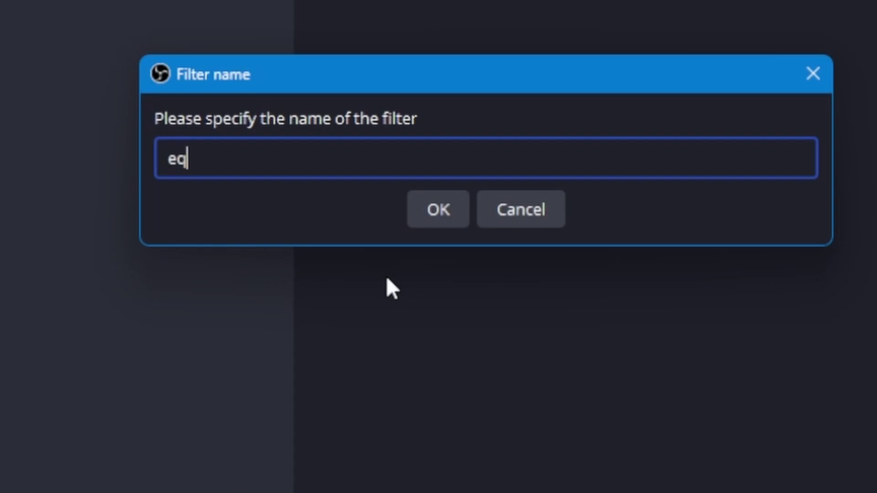
click(441, 211)
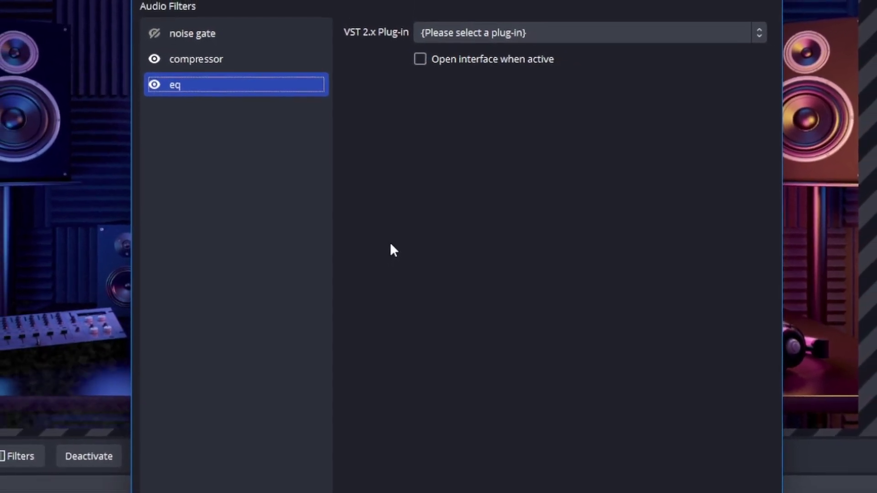
Load reaeq-standalone into the eq filter and open its plug-in interface.
click(437, 40)
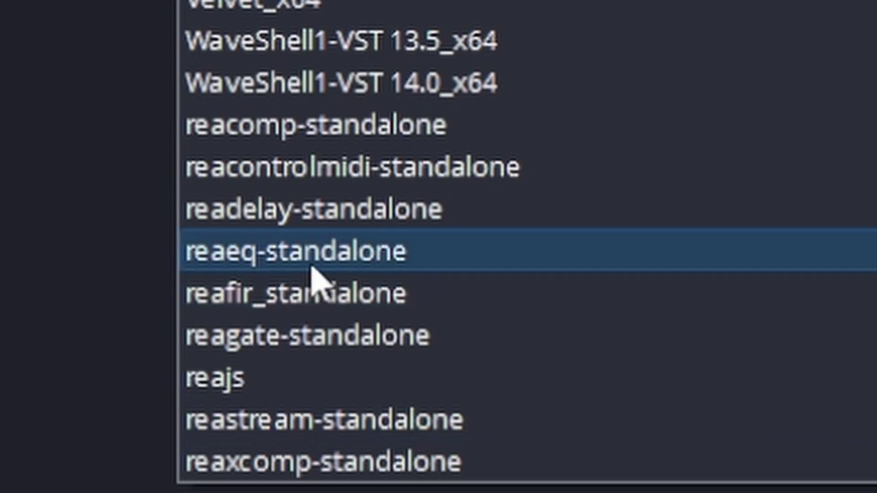
click(312, 267)
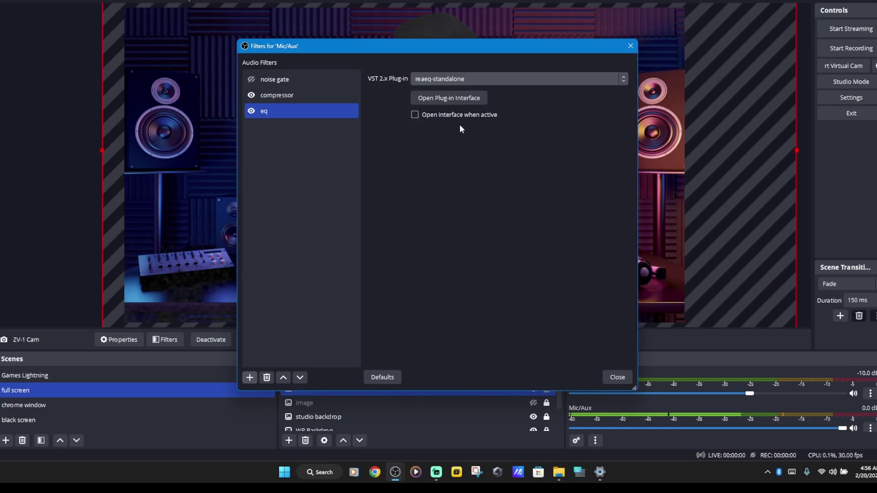
click(454, 99)
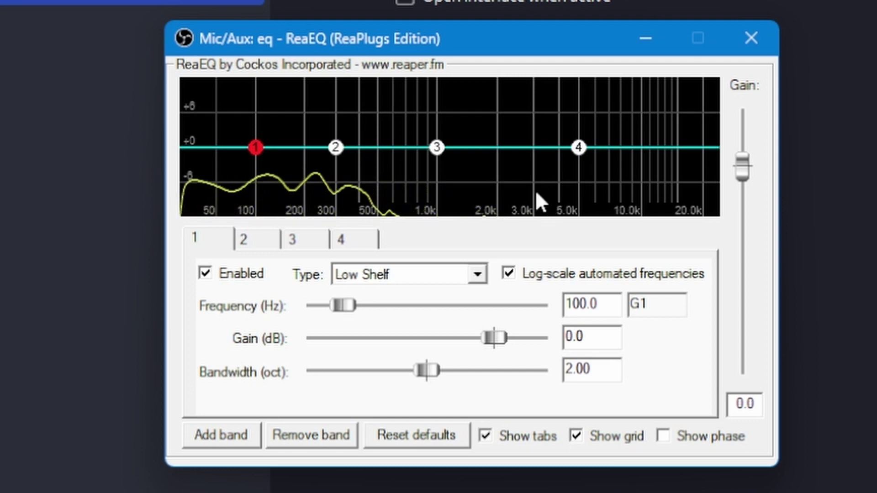
Change EQ band 1 to a High Pass filter and set its frequency to 60 Hz.
click(578, 148)
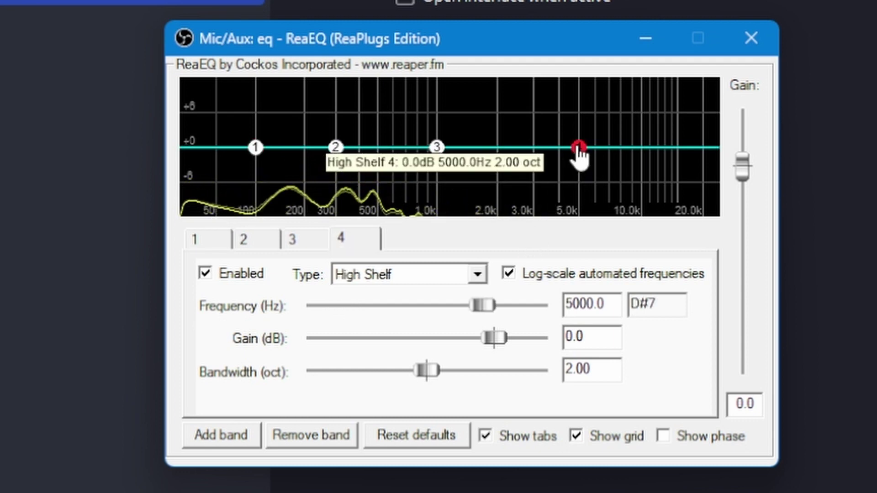
click(255, 148)
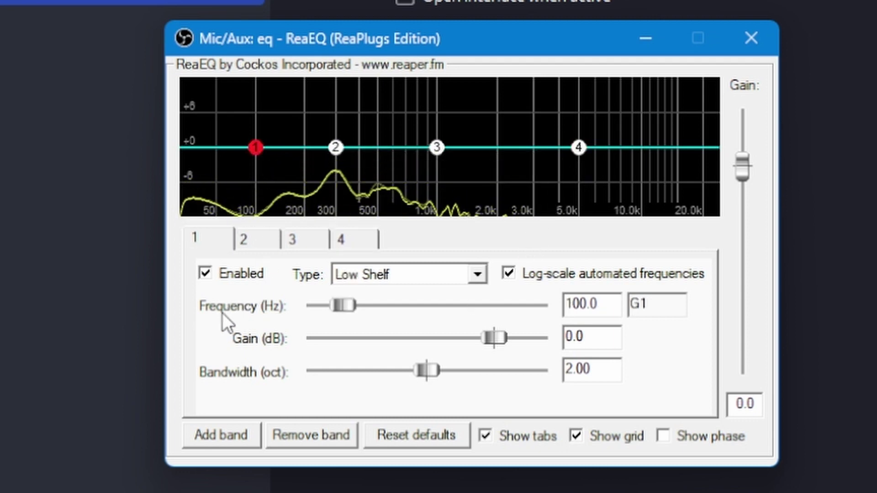
click(352, 273)
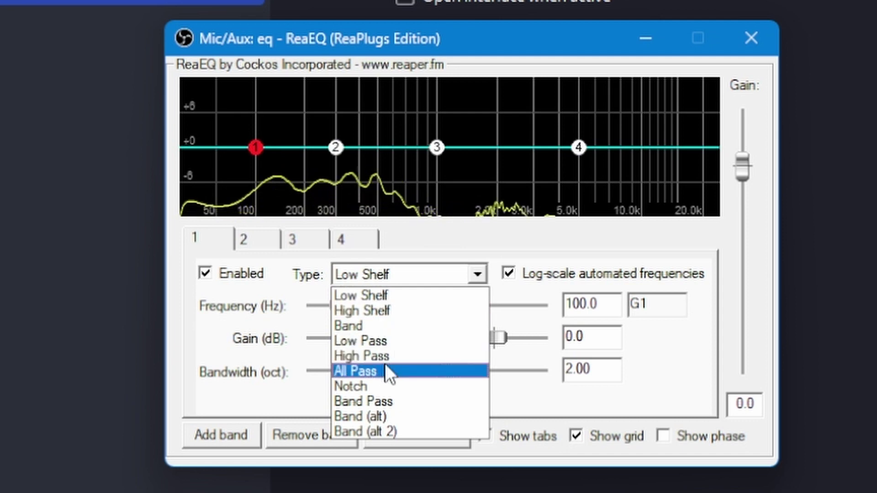
click(385, 355)
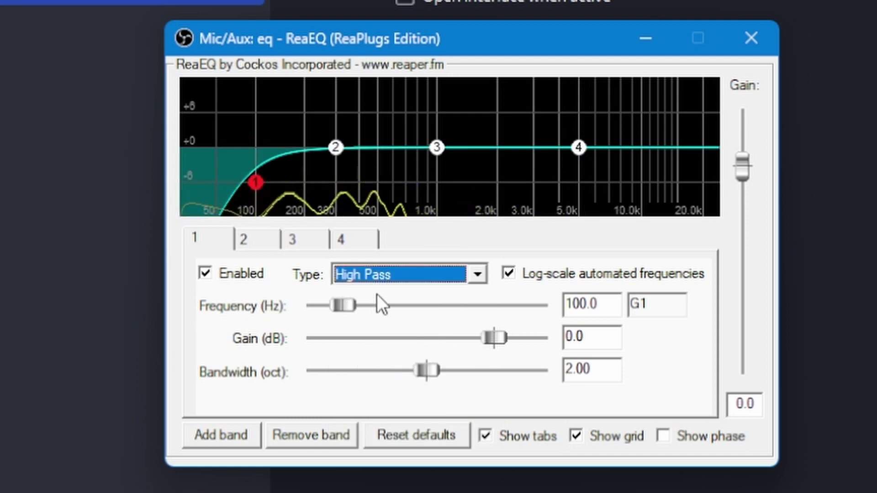
click(608, 304)
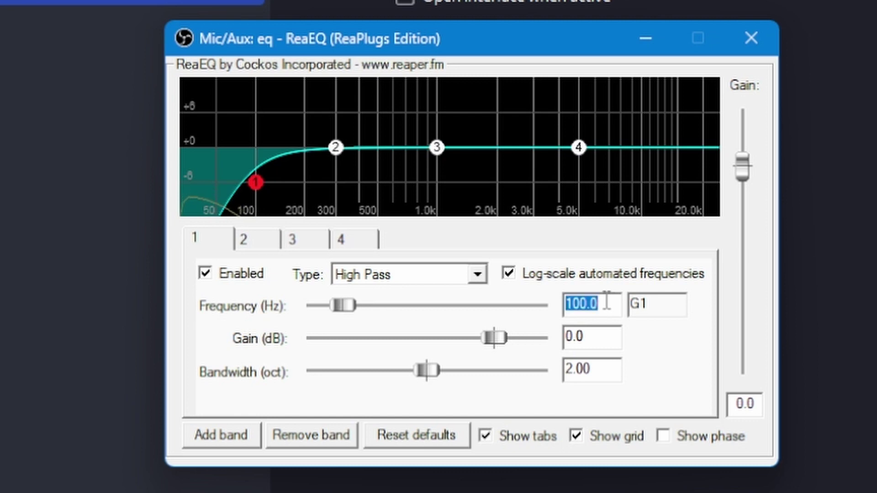
text(60)
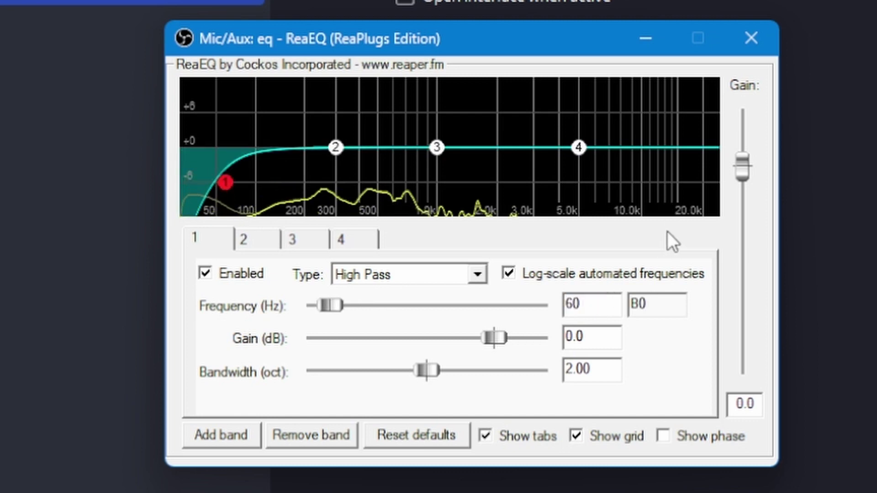
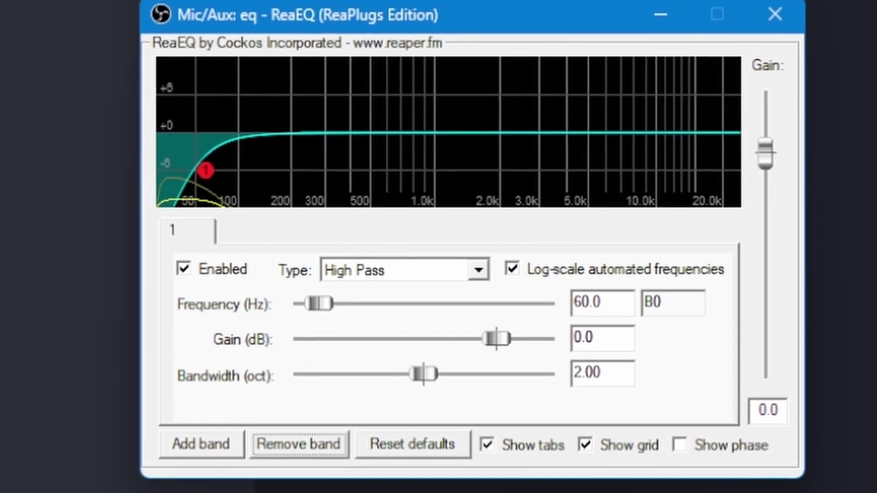
Add a second EQ band as a High Shelf at about 12026 Hz with 5.5 dB gain and 1.14 oct bandwidth.
click(192, 444)
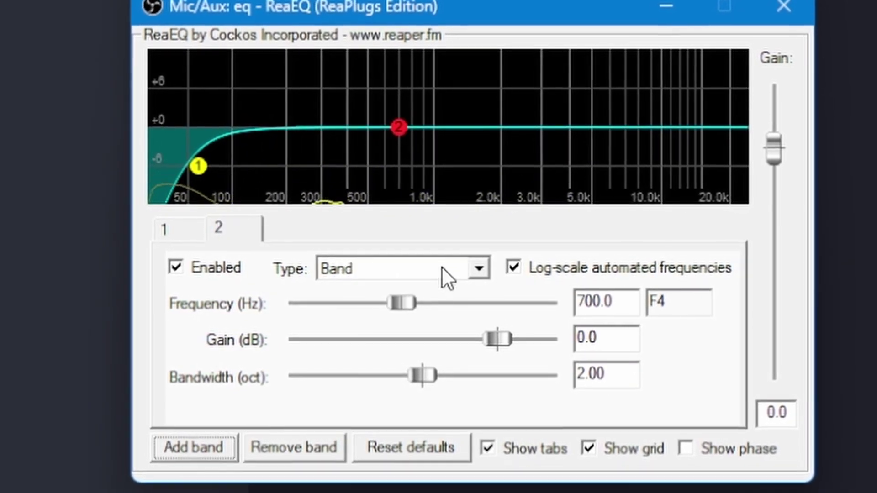
click(480, 269)
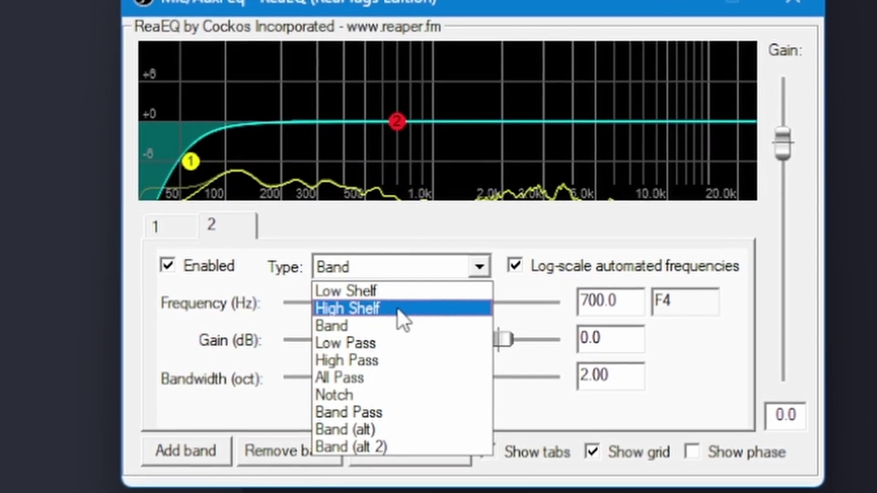
click(402, 309)
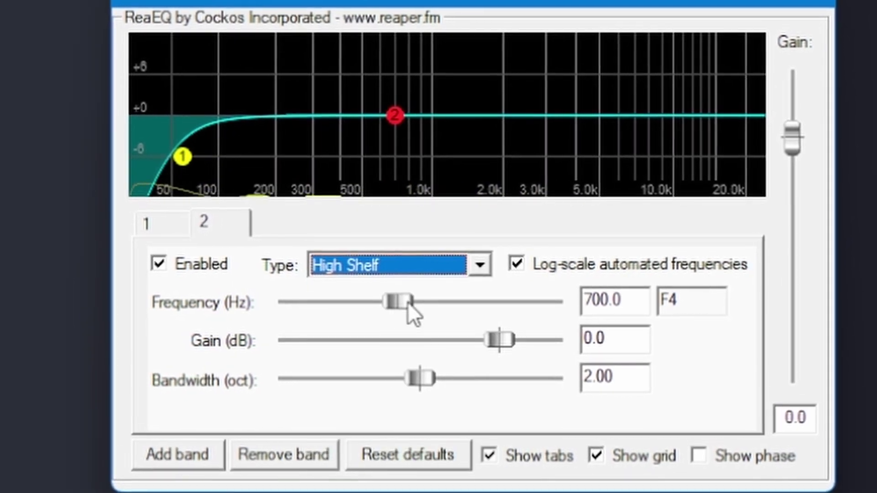
drag(392, 303, 530, 297)
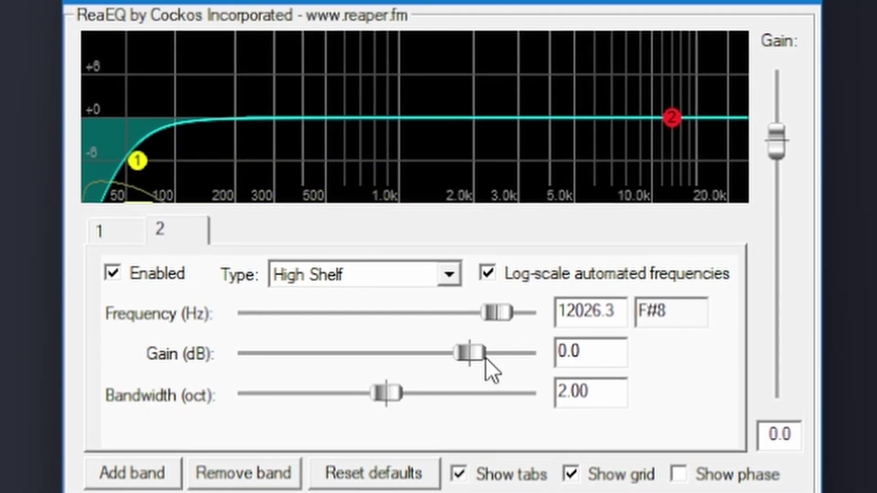
mouse_move(515, 345)
mouse_down()
mouse_move(548, 345)
mouse_move(519, 357)
mouse_up()
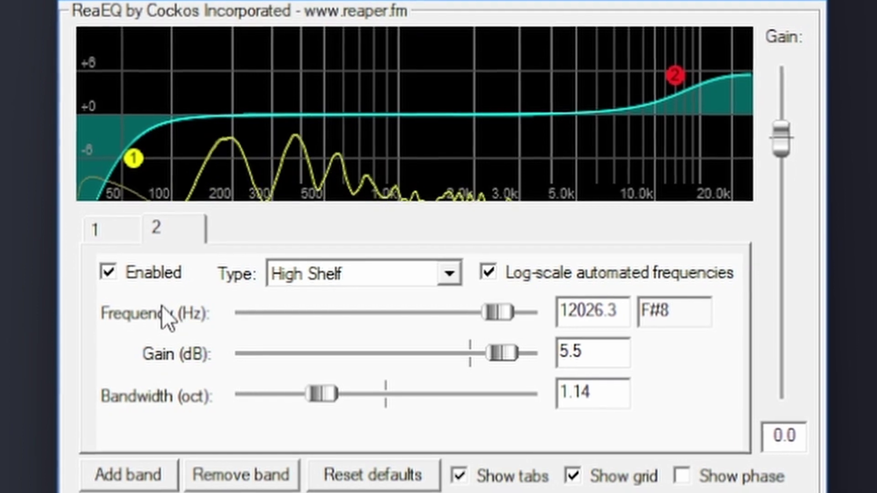
Add a third EQ band that cuts the low mids by about 3.4 dB and set its frequency to 500 Hz.
click(126, 470)
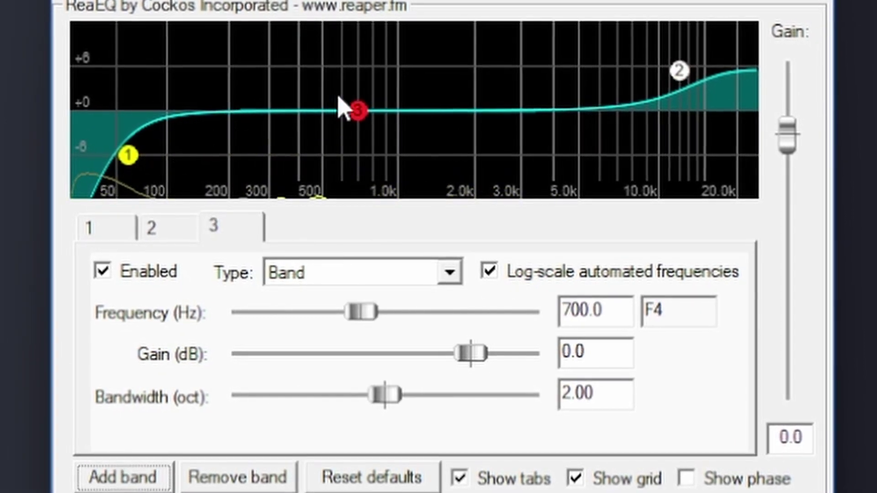
drag(356, 115, 314, 142)
double_click(573, 308)
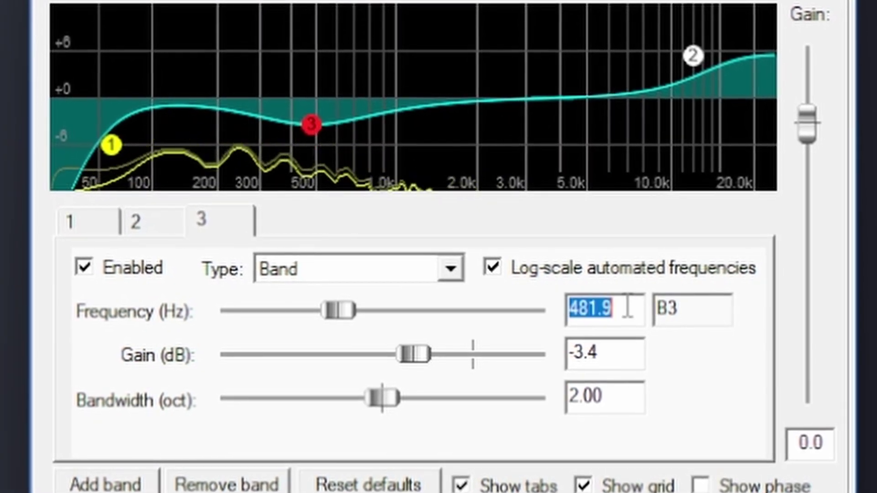
text(500)
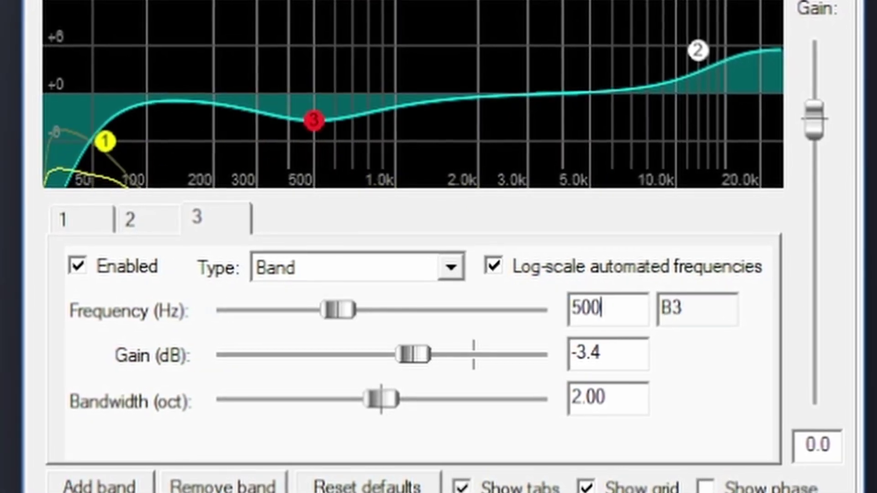
Set the 500 Hz band's gain to -3 dB and narrow its bandwidth.
double_click(639, 348)
text(-3)
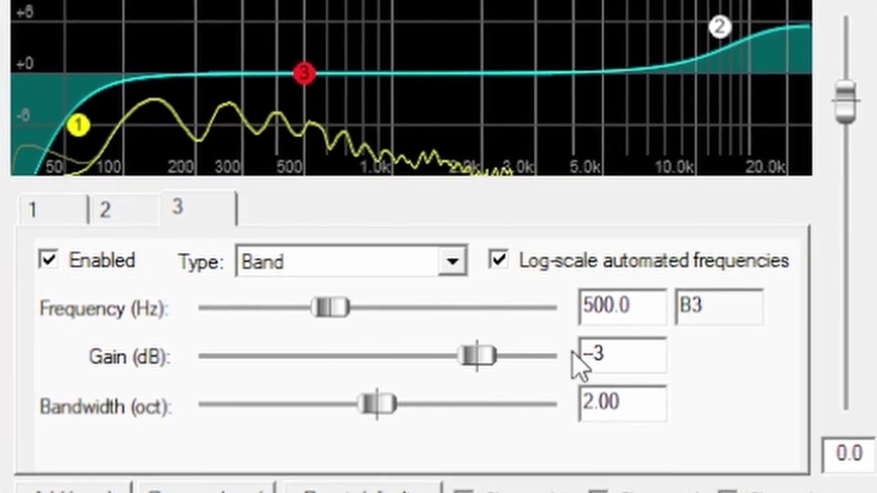
text(-)
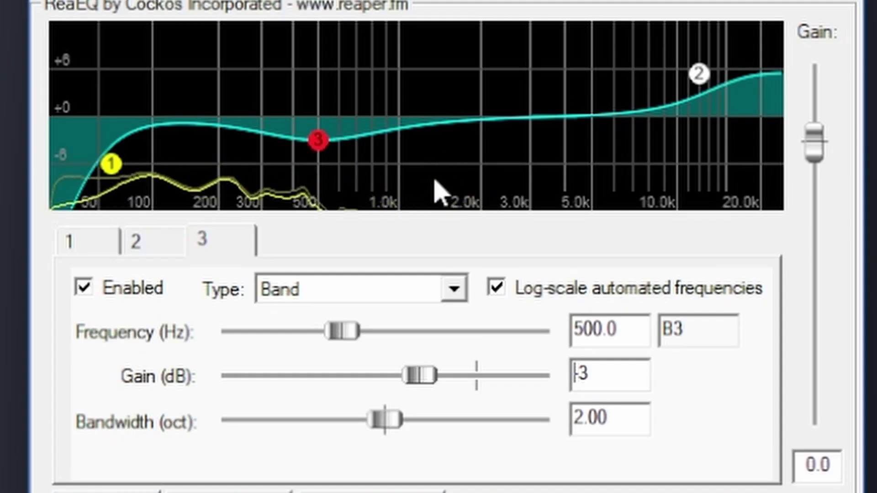
mouse_move(387, 159)
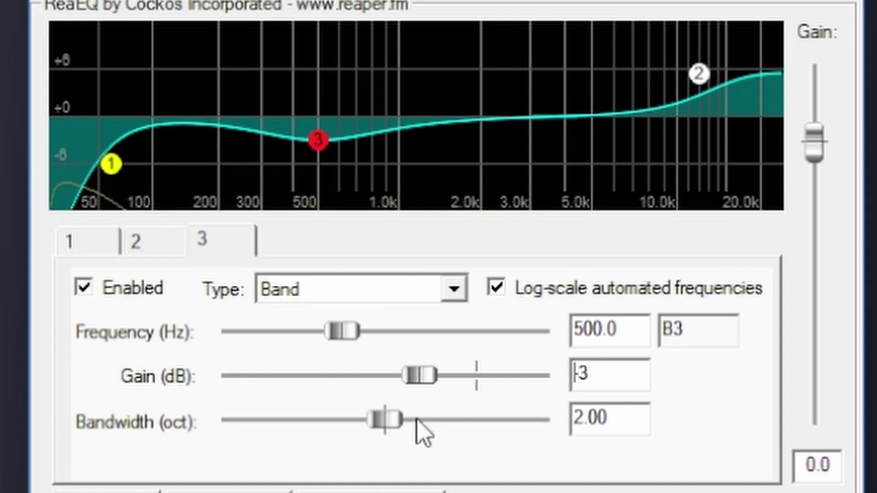
drag(408, 422, 352, 424)
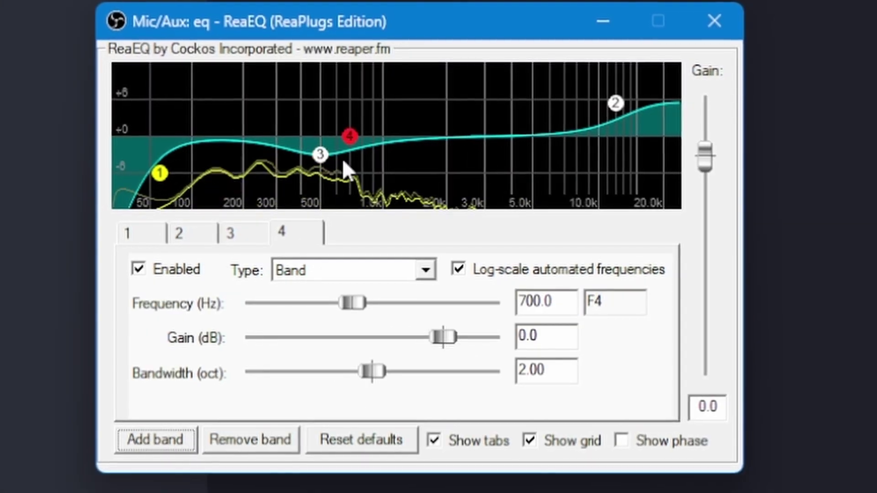
Set the new fourth EQ band to about 135 Hz with a gain of -2 dB.
drag(355, 306, 294, 306)
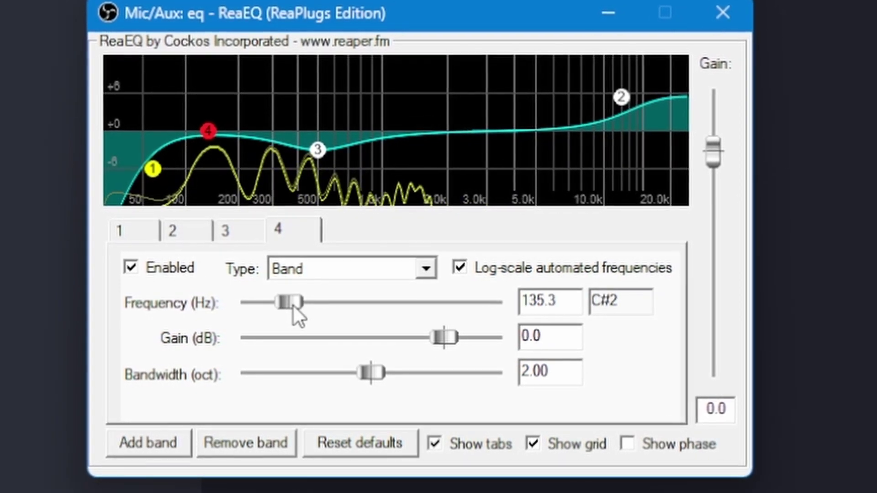
drag(449, 338, 416, 337)
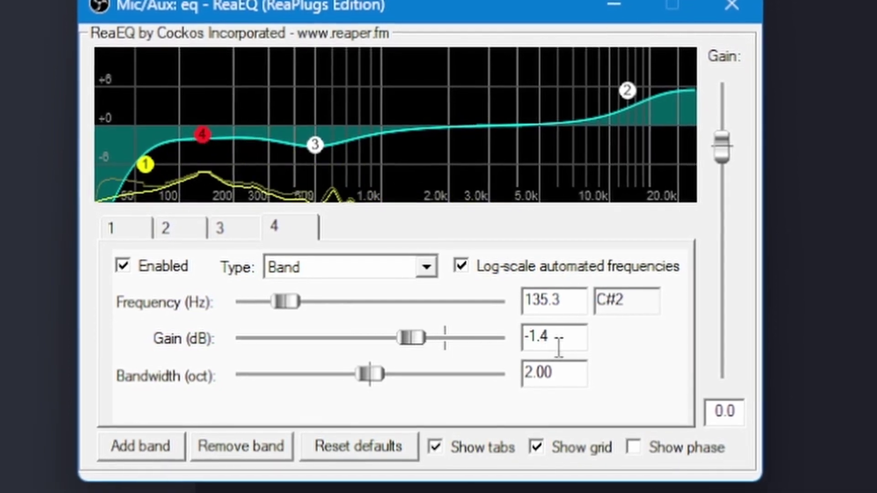
double_click(561, 343)
text(-2)
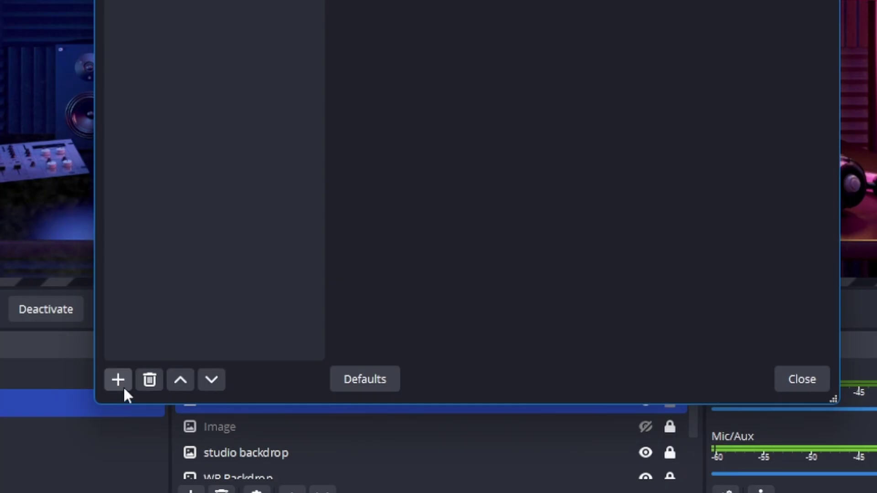
Add a Limiter filter to Mic/Aux and raise its threshold to about -1.70 dB.
click(249, 377)
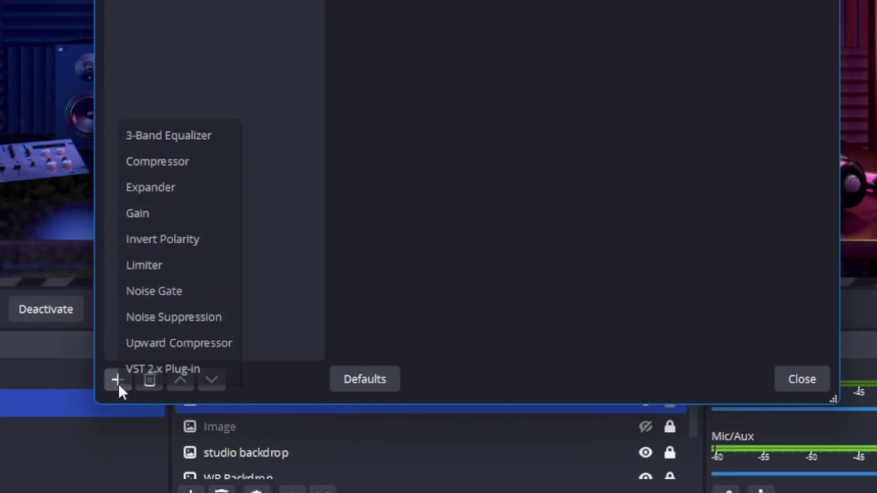
click(141, 270)
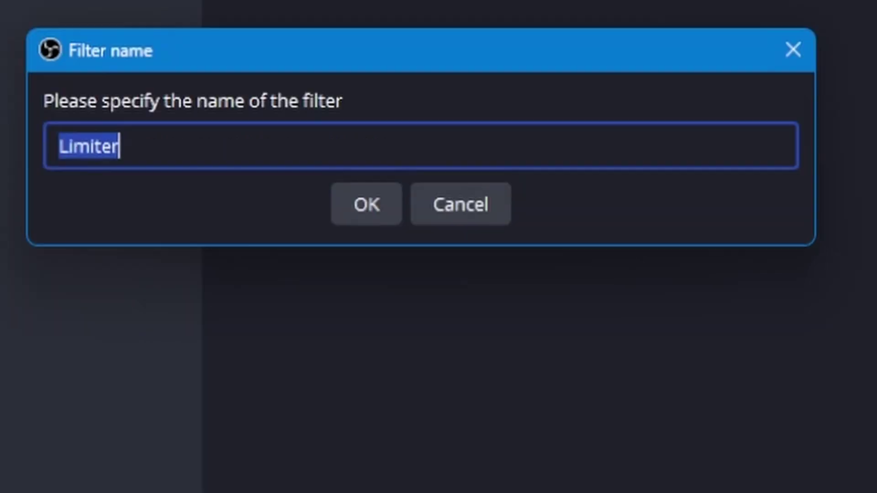
click(386, 208)
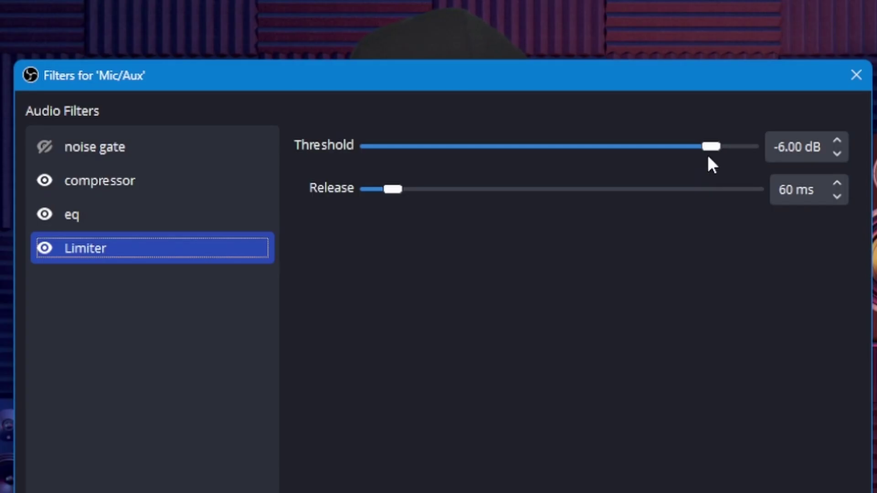
drag(718, 149, 742, 146)
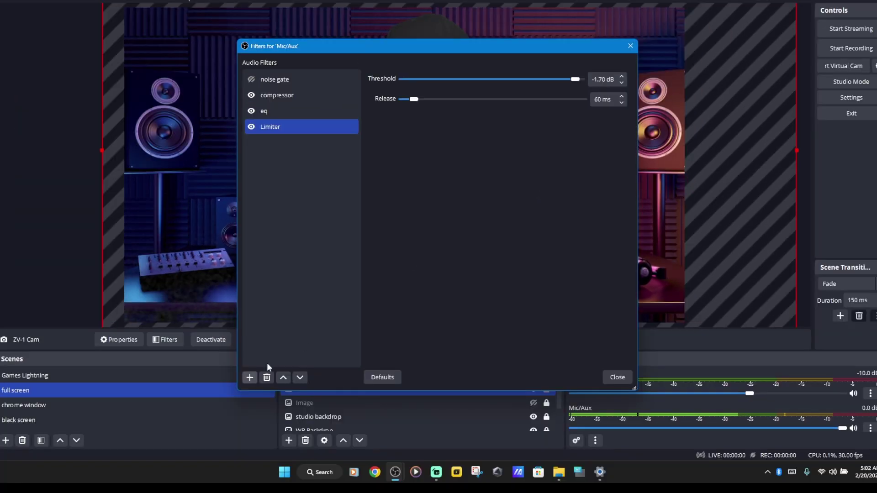
Add a Gain filter to Mic/Aux and set its gain to about 17 dB.
click(210, 405)
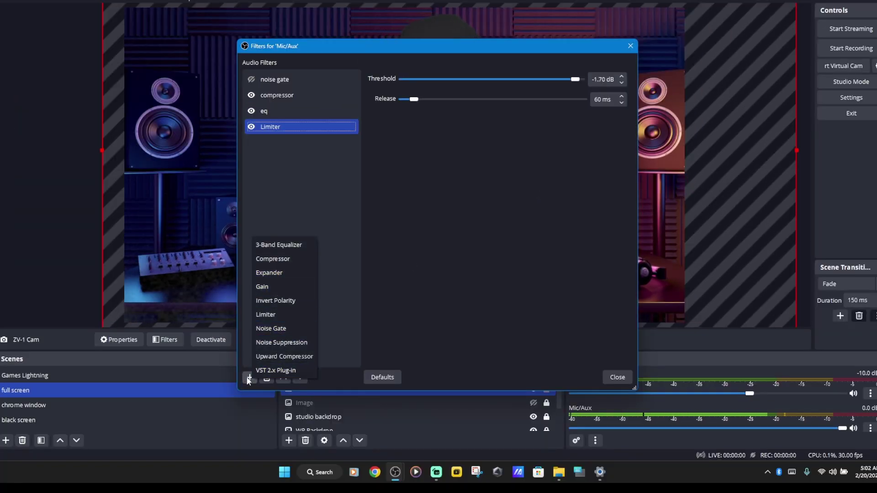
click(265, 287)
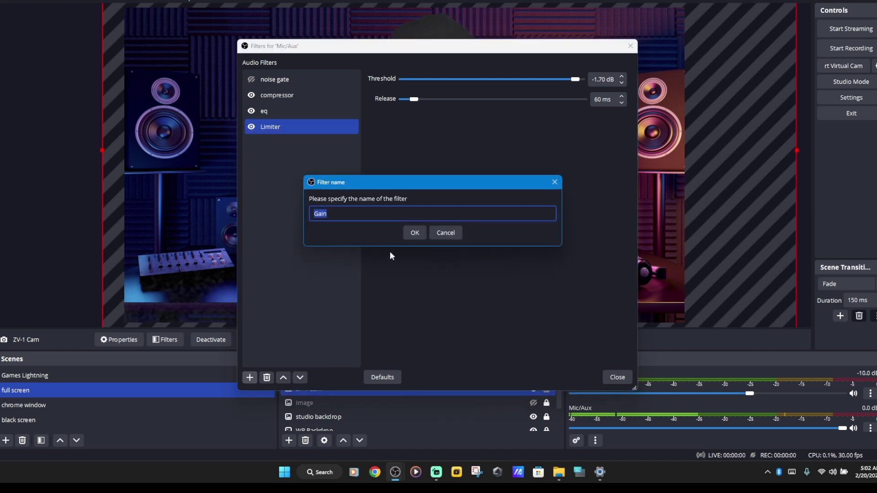
click(410, 231)
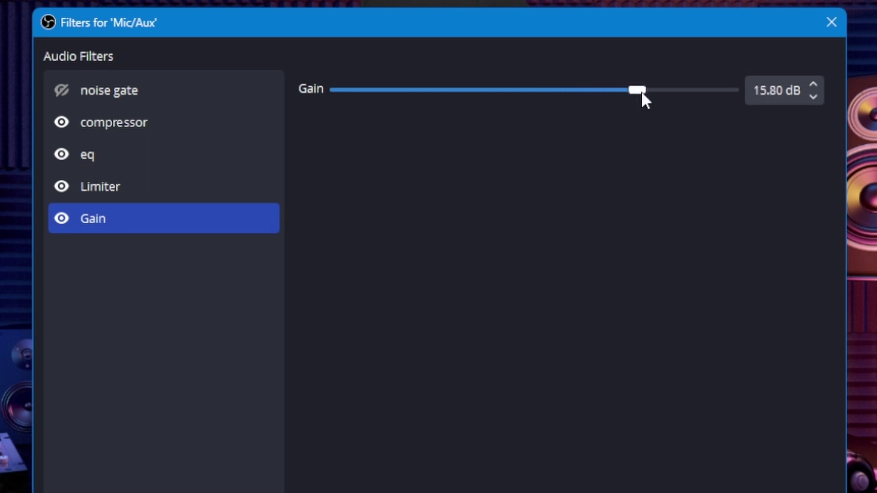
drag(642, 92, 648, 92)
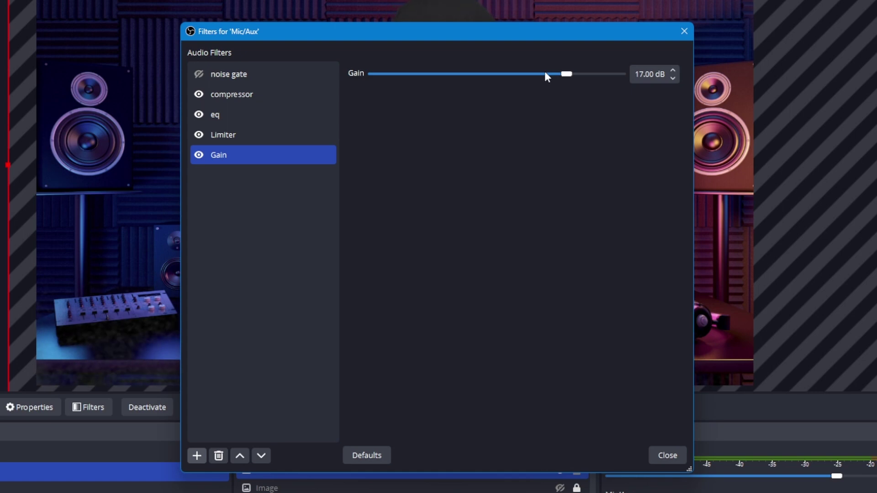
Switch off the Gain and compressor filters to compare the microphone sound, and turn the compressor back on.
click(199, 155)
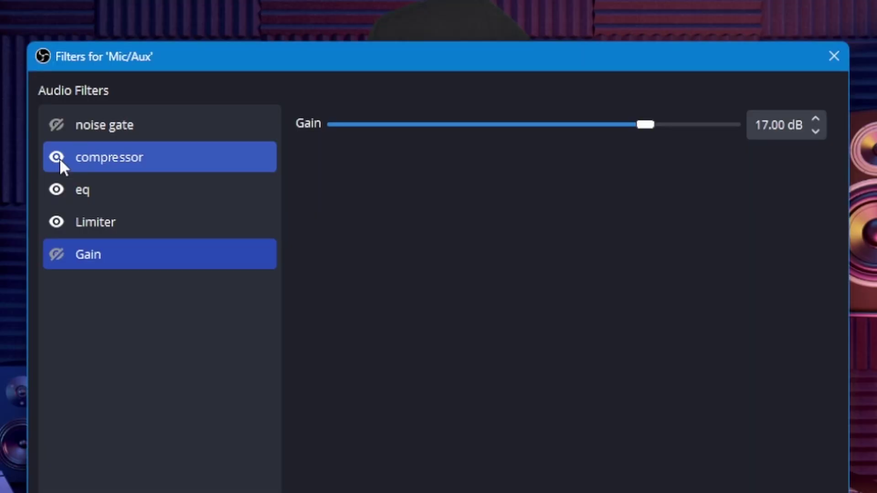
click(57, 157)
click(65, 161)
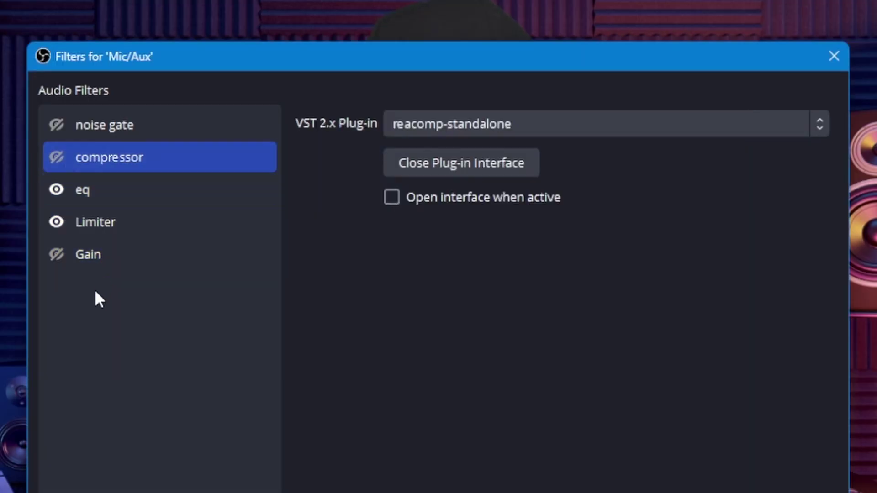
click(56, 158)
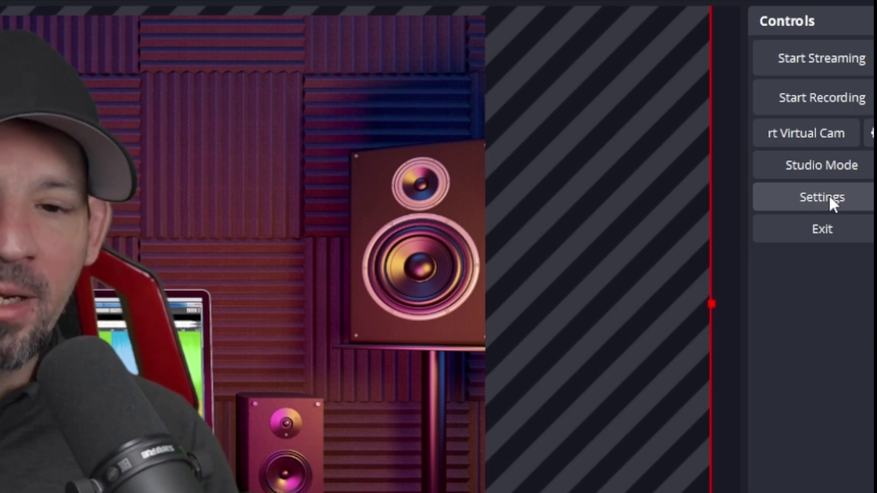
Open the output settings and review the audio tracks and encoder settings used for streaming and recording.
click(825, 201)
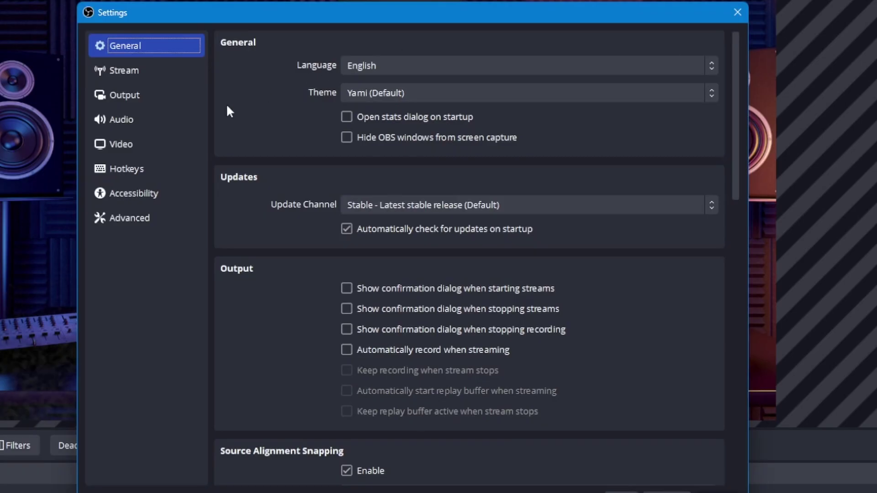
click(129, 96)
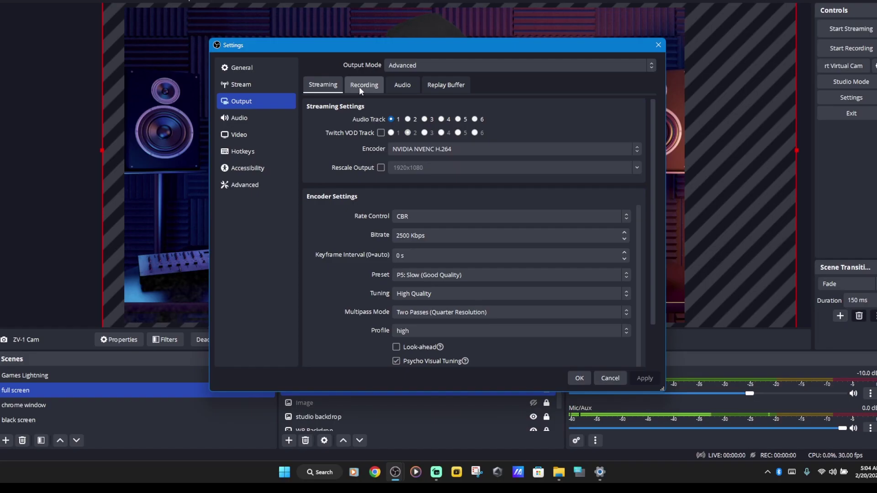
click(305, 71)
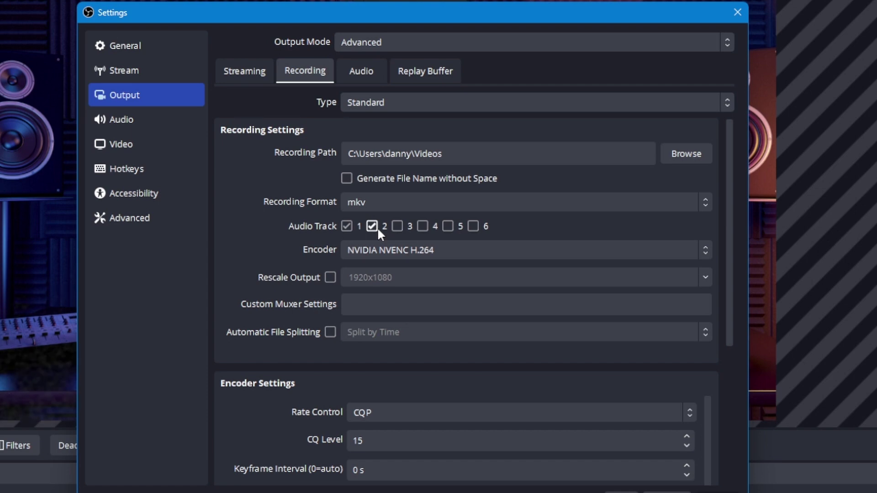
click(231, 72)
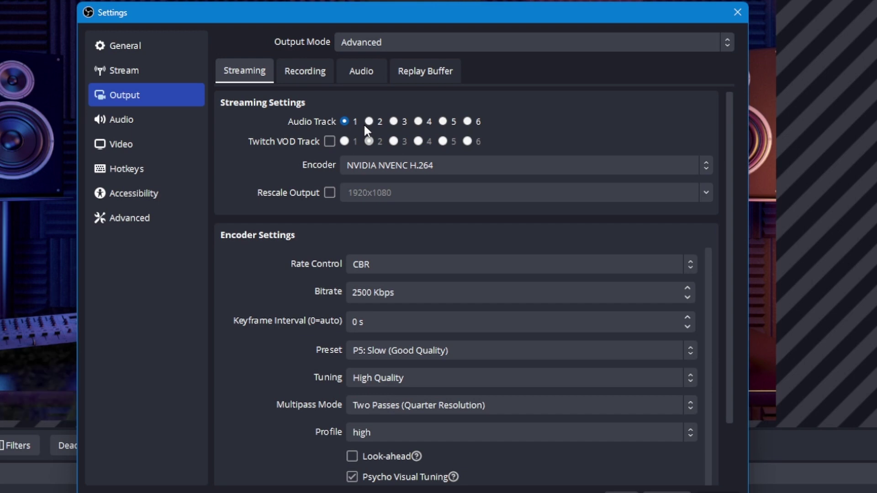
click(299, 72)
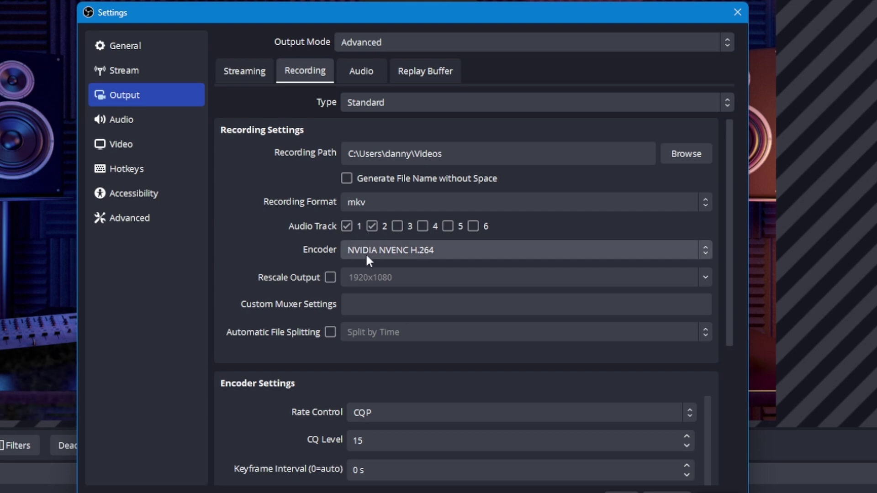
scroll(296, 342, down, 2)
scroll(346, 329, down, 1)
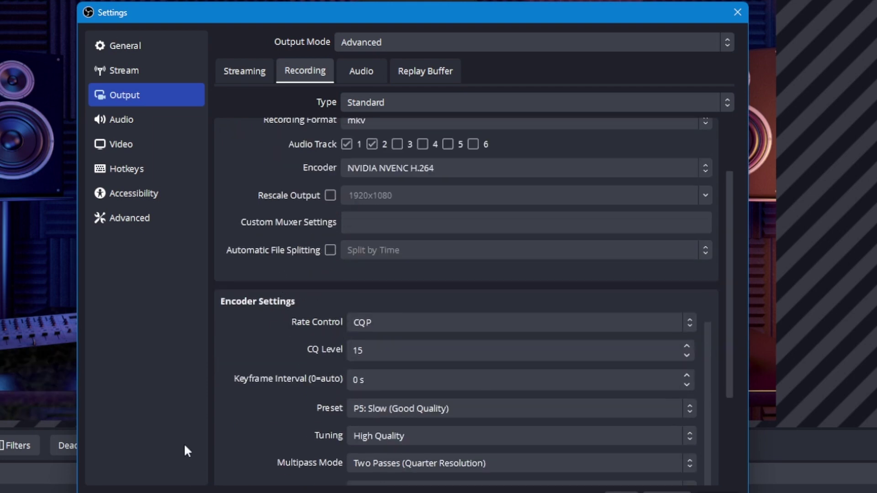
scroll(344, 269, up, 2)
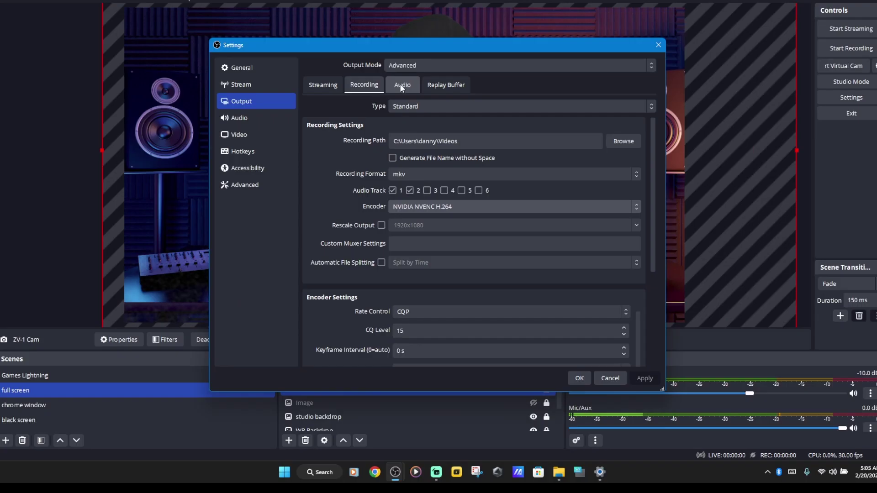
Examine the audio bitrate choices for track 1 in the output settings.
click(405, 89)
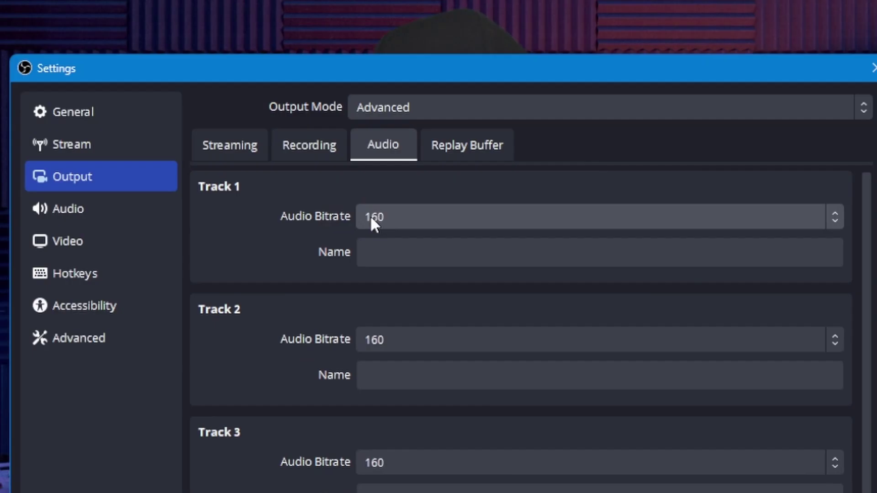
click(368, 216)
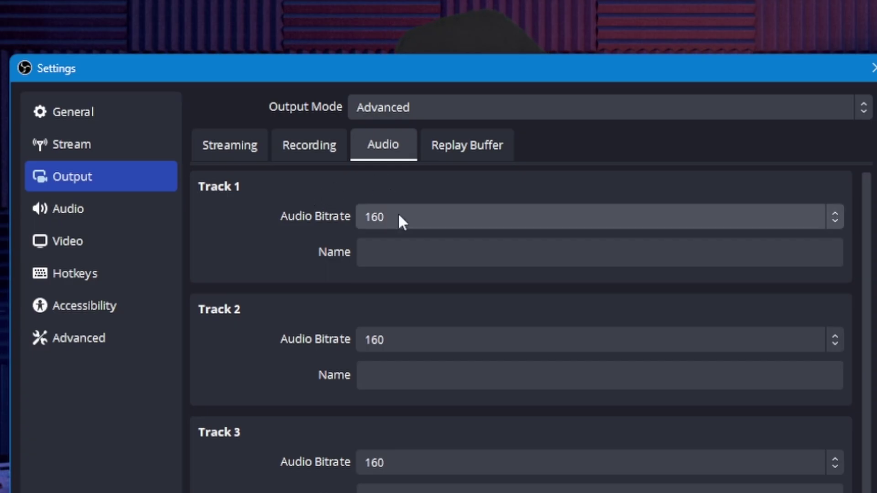
click(404, 221)
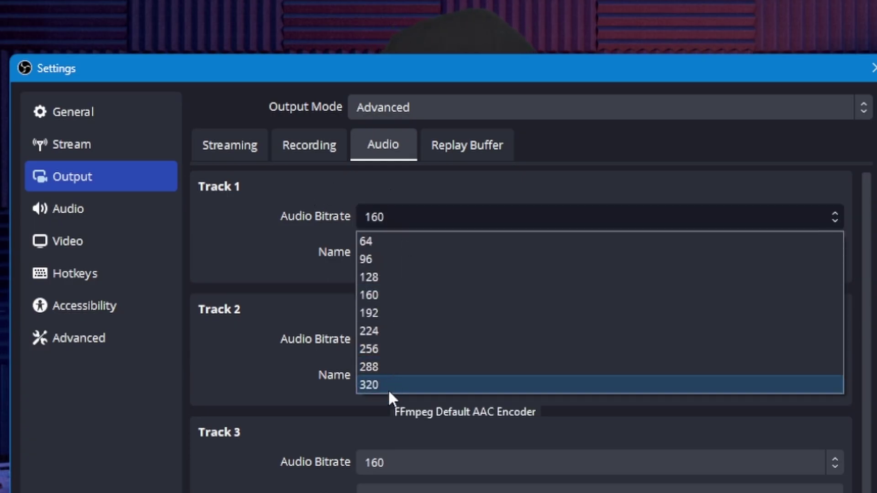
click(251, 377)
scroll(272, 358, down, 2)
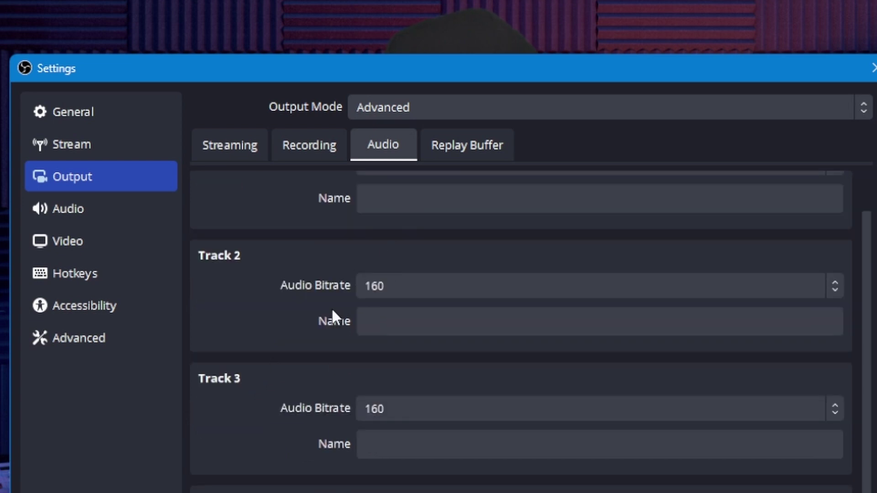
scroll(332, 311, up, 2)
click(395, 215)
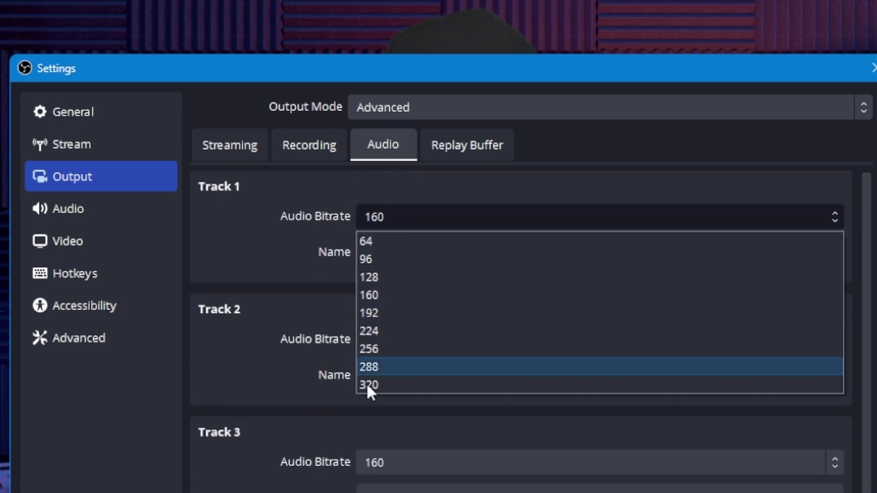
click(295, 254)
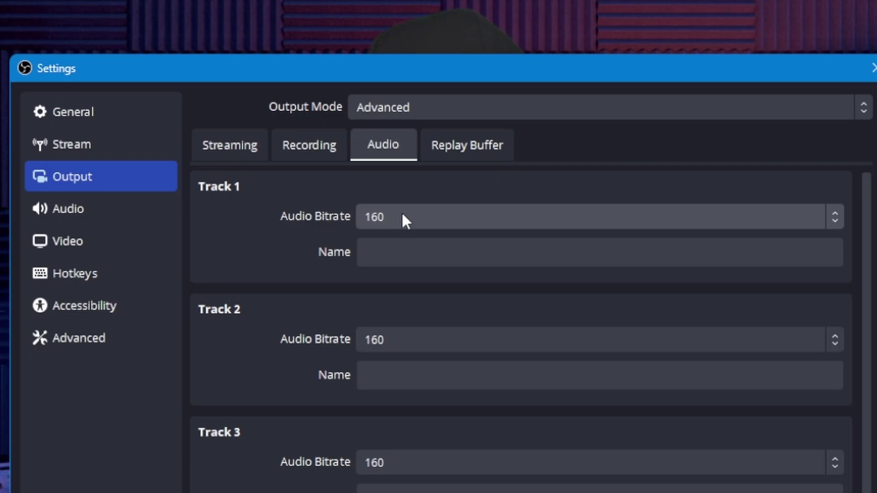
click(402, 215)
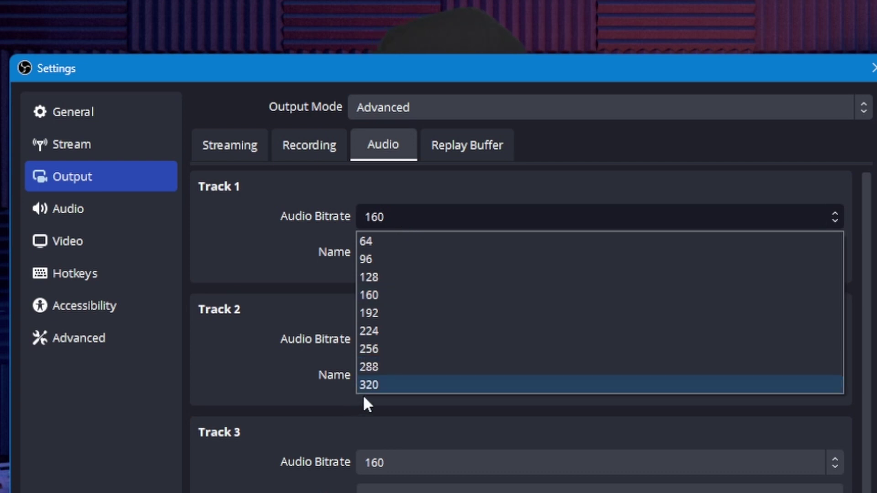
click(265, 225)
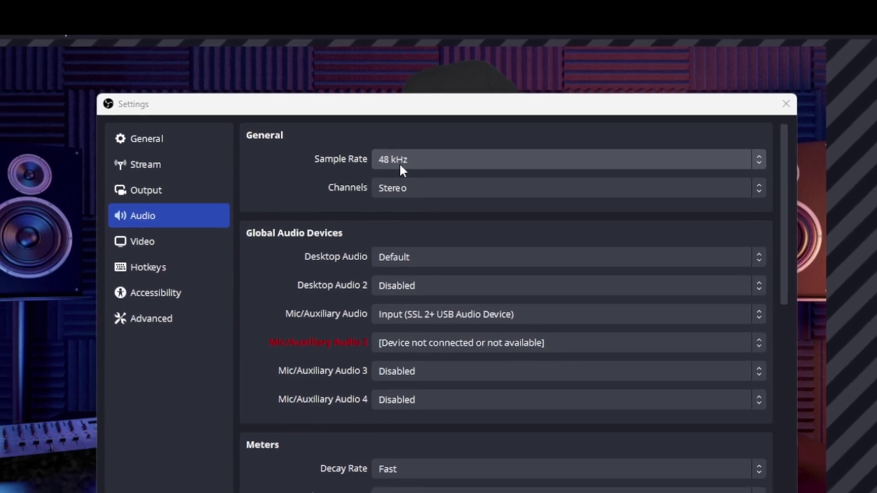
Choose a 48 kHz sample rate in the audio settings and check the available channel layouts.
click(400, 164)
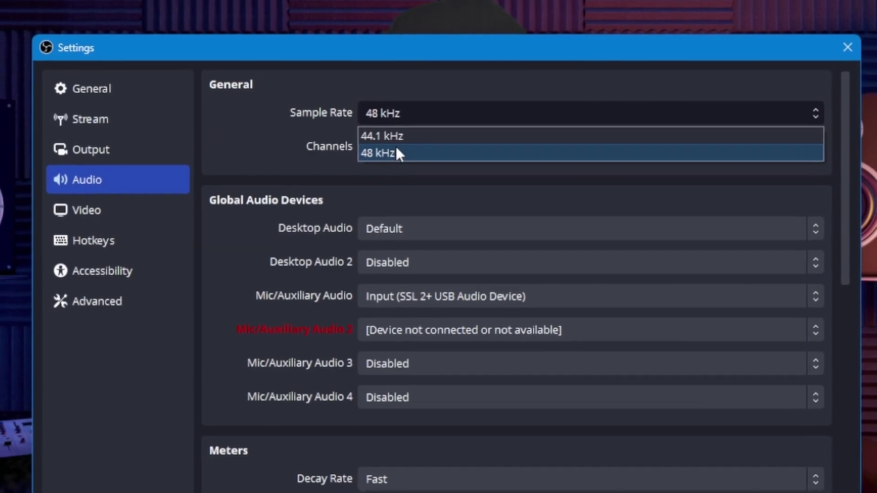
click(397, 155)
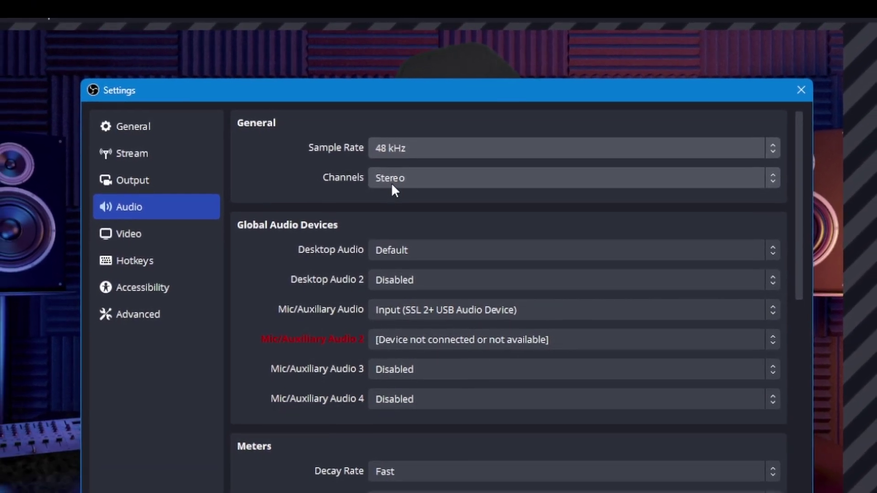
click(392, 184)
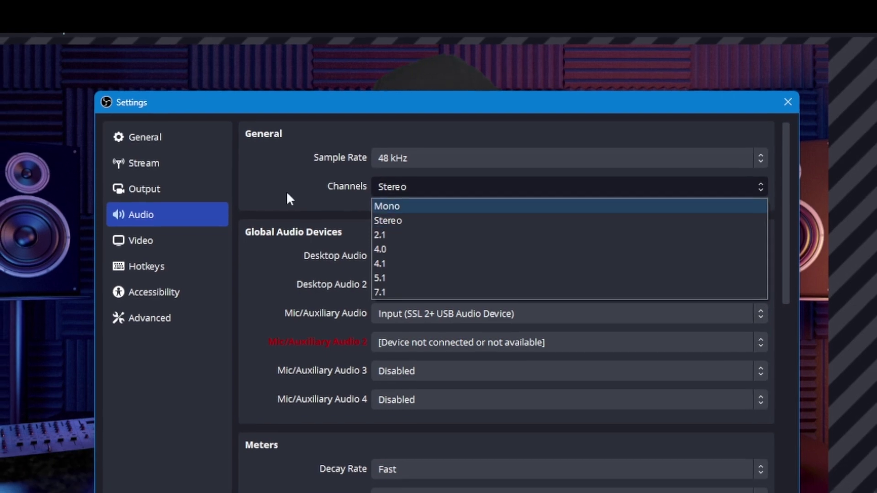
click(288, 194)
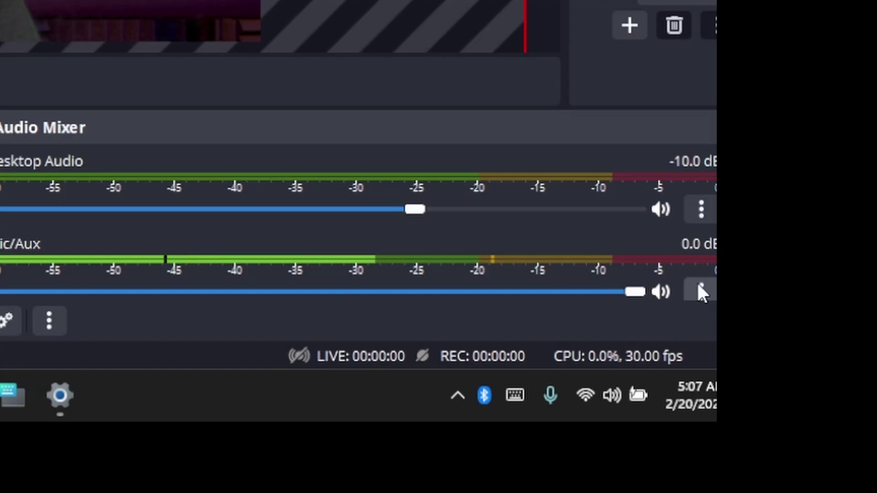
Open the advanced audio properties for Mic/Aux and check its mono option.
click(869, 426)
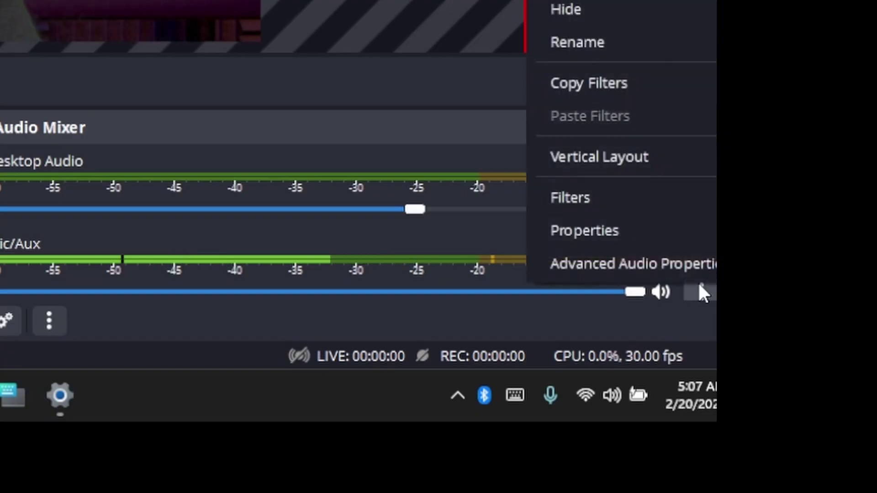
click(637, 261)
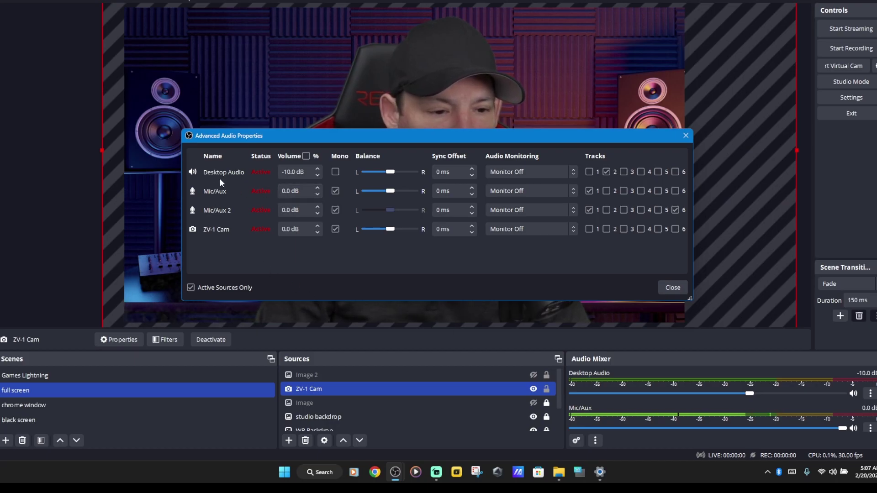
click(336, 192)
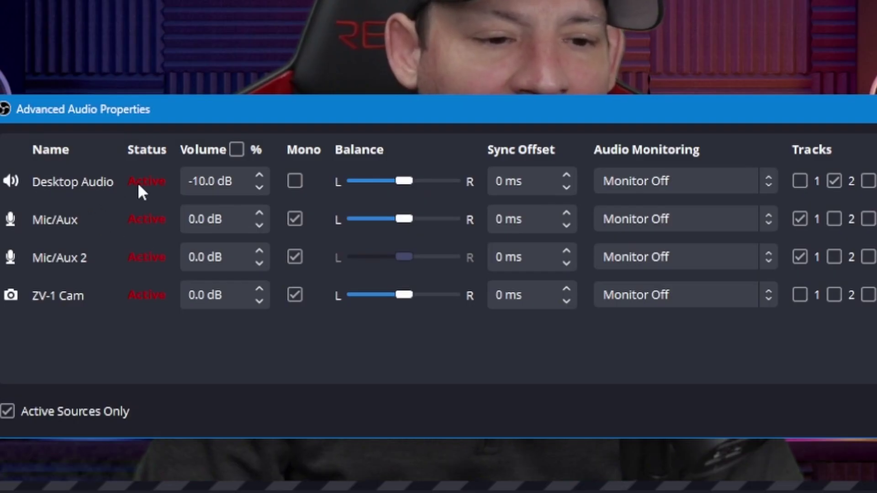
Try routing Desktop Audio to track 1 as well as track 2, remove it from track 1 again, and close the advanced audio properties.
click(798, 182)
click(836, 185)
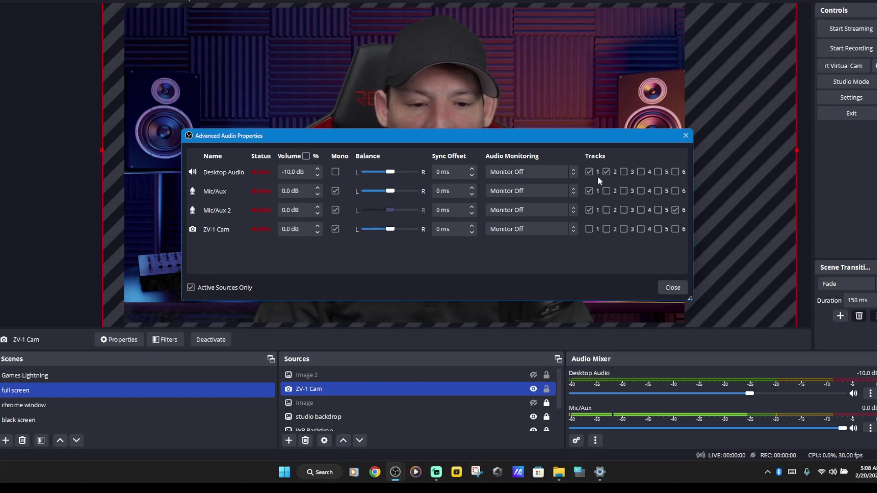
click(591, 170)
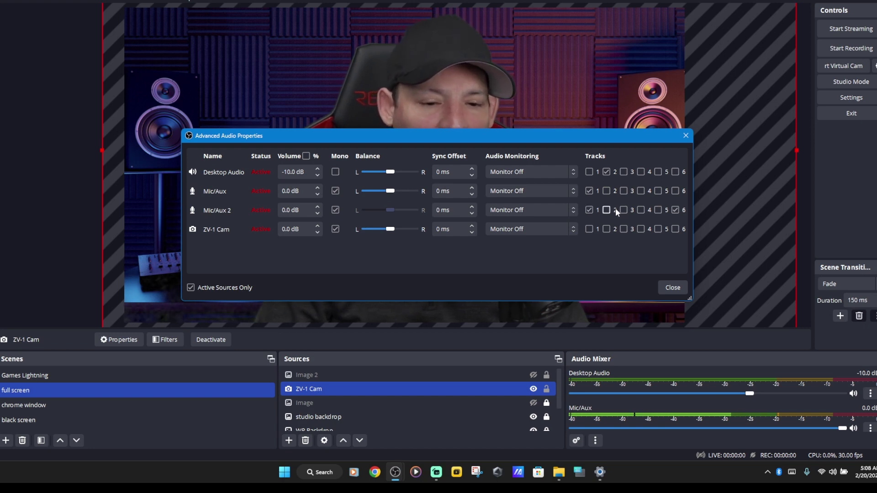
key(Escape)
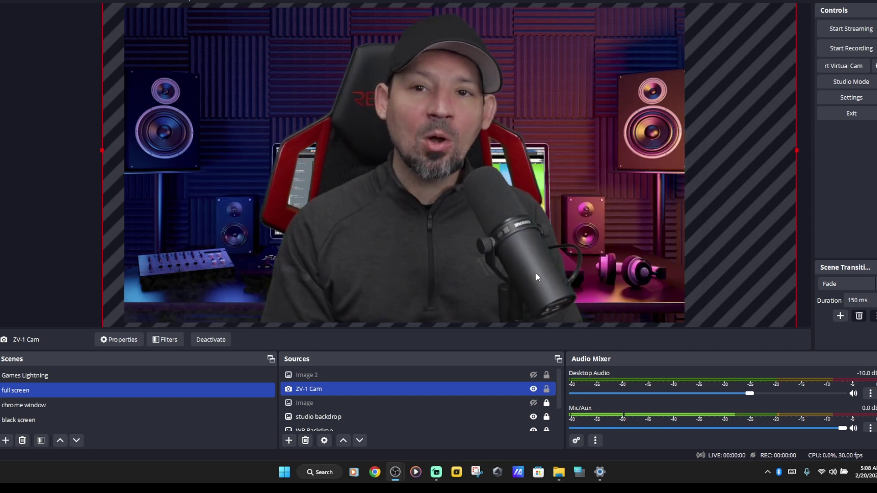